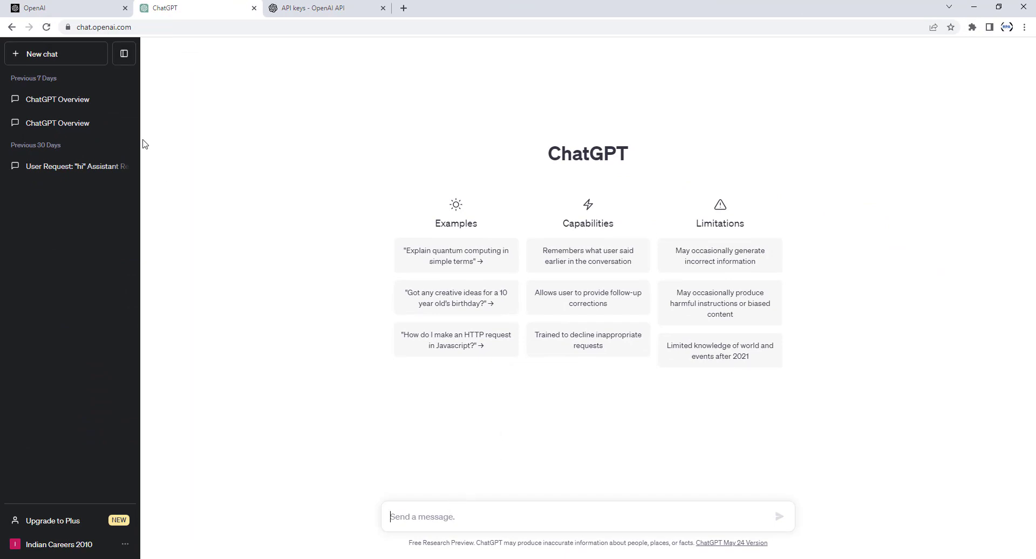
In a new chat, ask 'What is ChatGPT?' and 'What is Power Automate Desktop', then go to the OpenAI tab.
left_click(47, 63)
type("Wha")
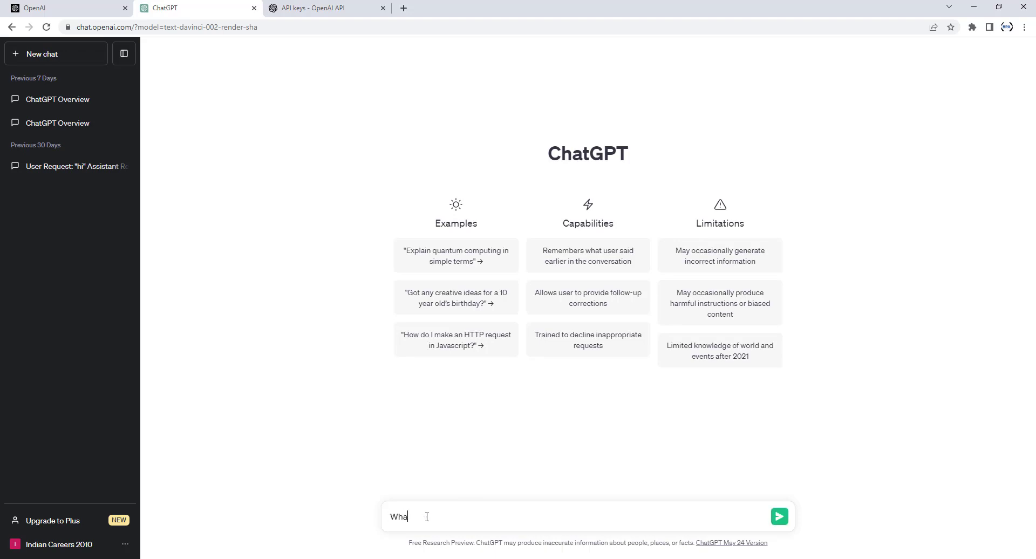
type("t is ChatGPT?")
key("Return")
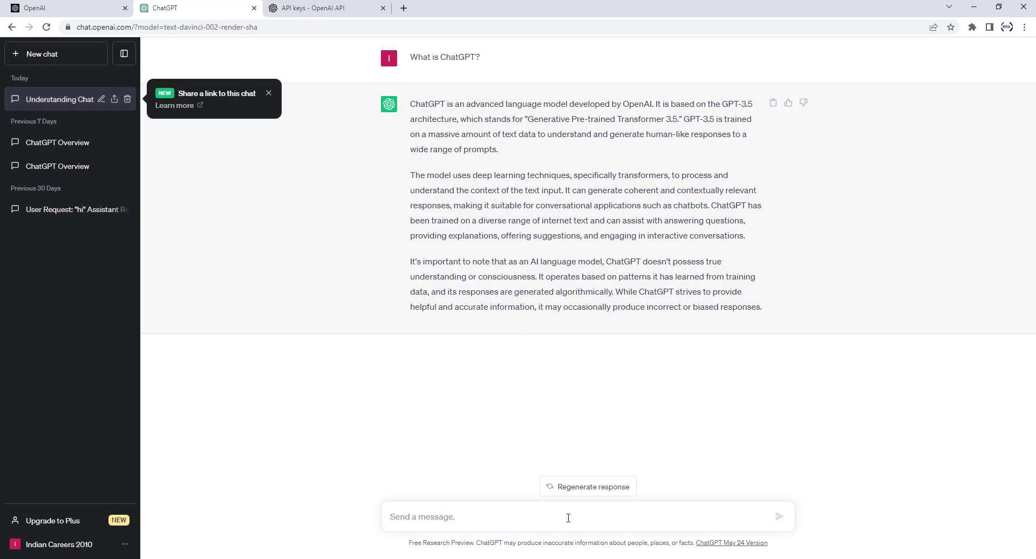
type("What is ")
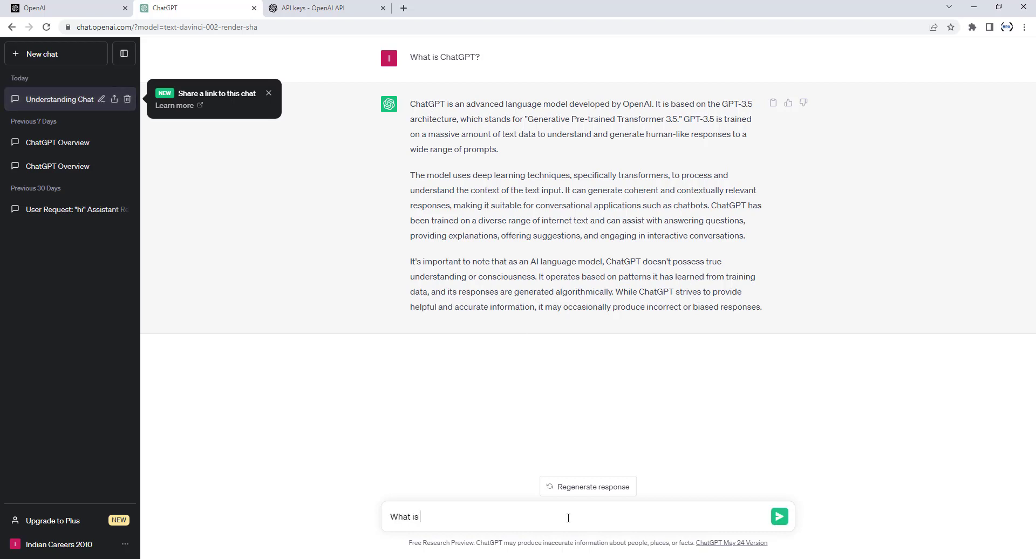
type("Power Automate Desktop")
key("Return")
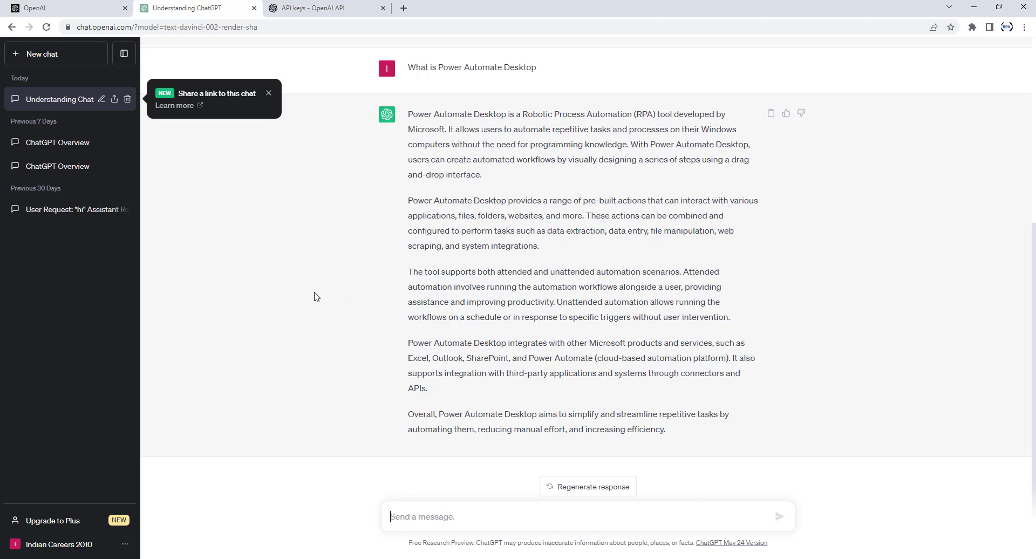
left_click(73, 9)
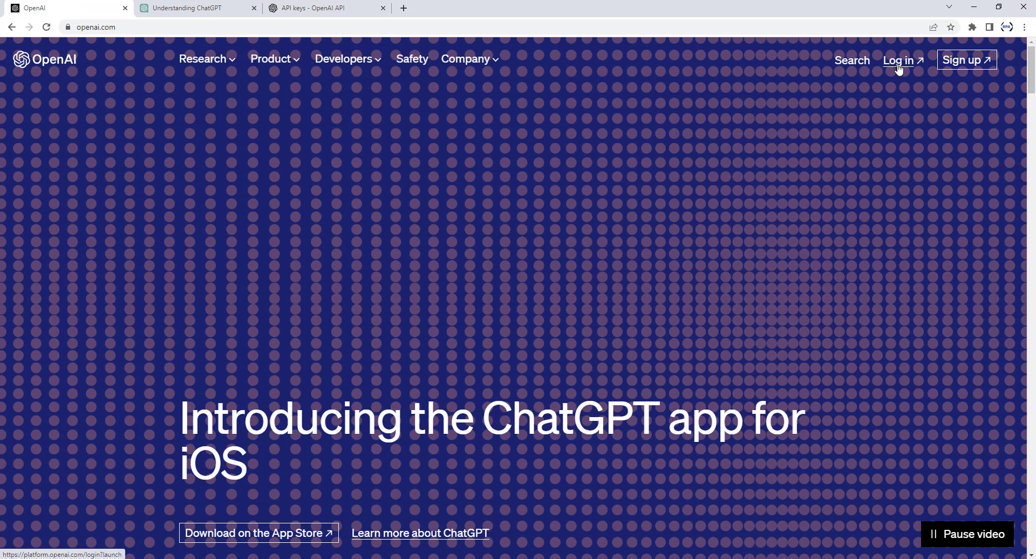
Log in to the OpenAI API platform, go to View API keys and begin a new secret key.
left_click(898, 67)
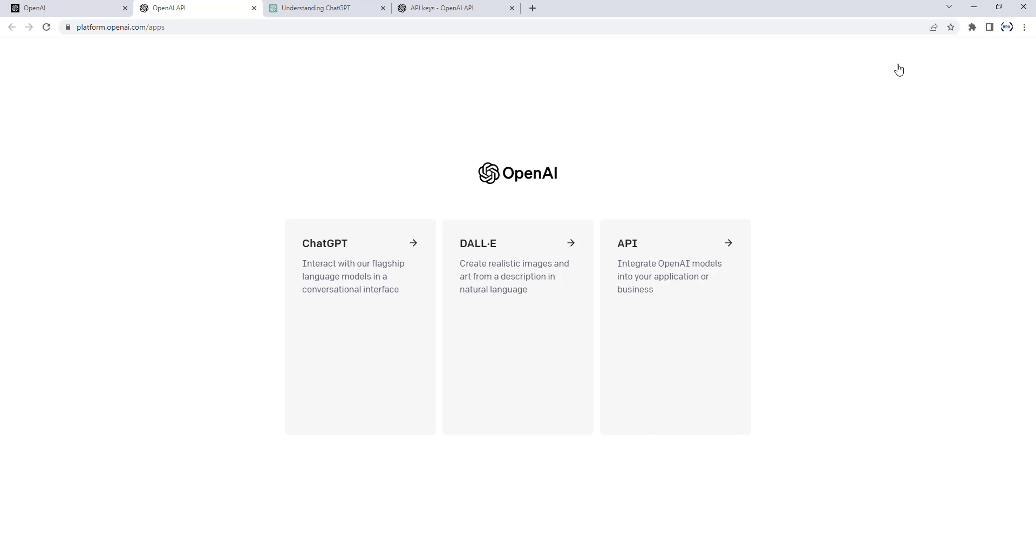
left_click(694, 247)
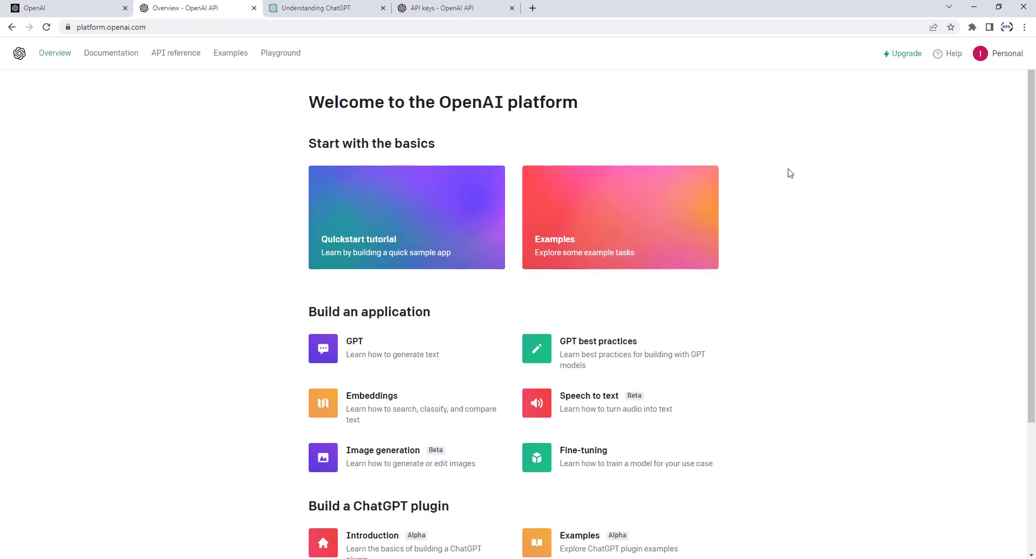
left_click(1000, 57)
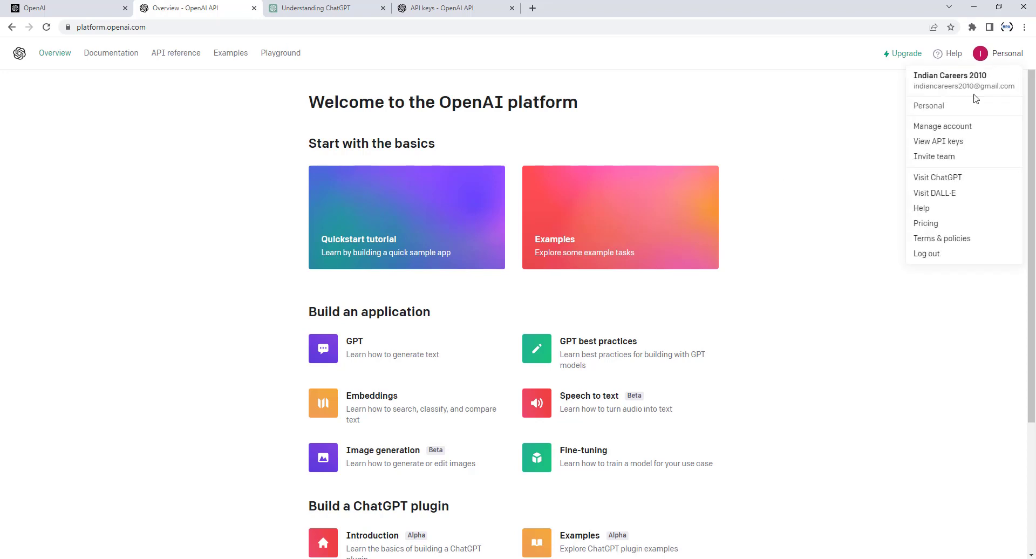
left_click(945, 142)
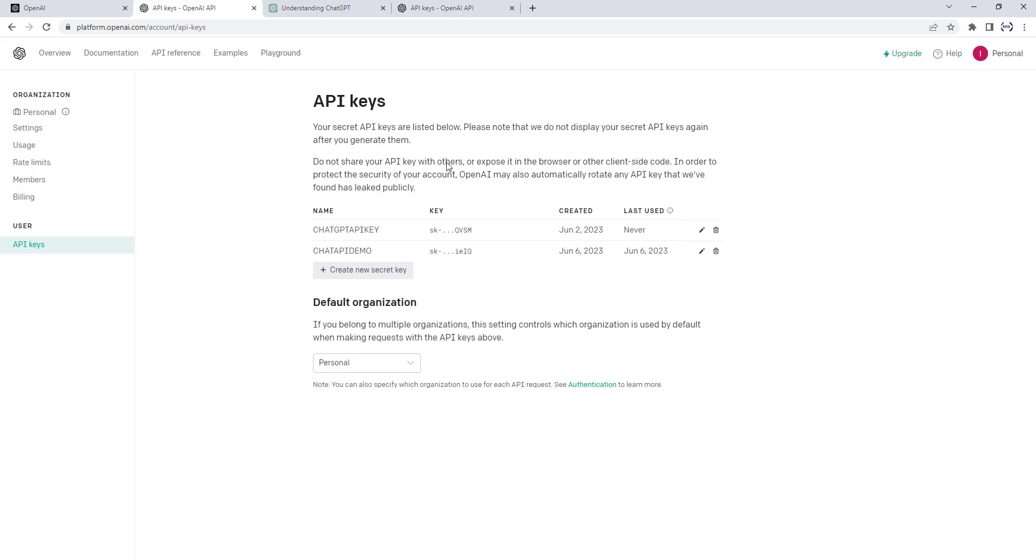
left_click(383, 275)
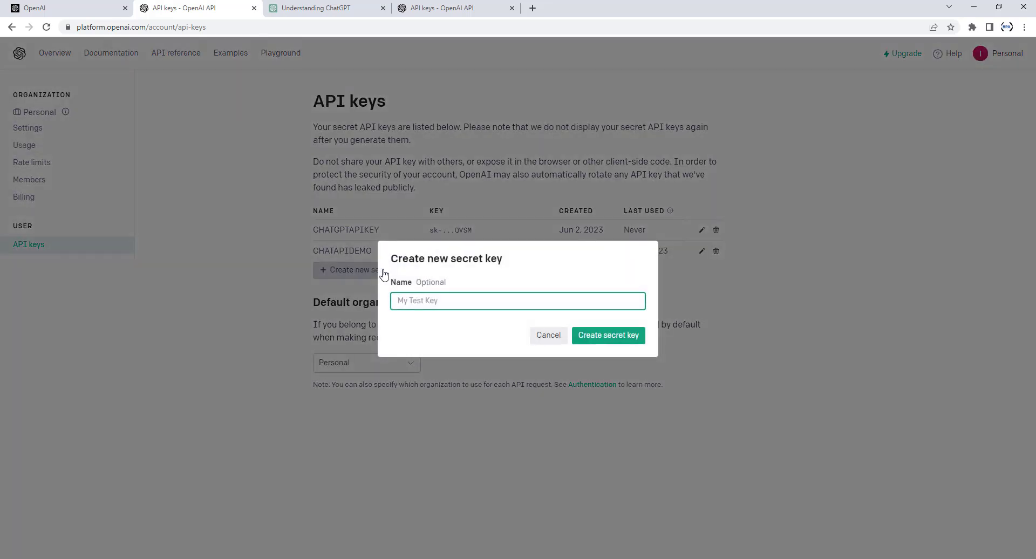
Create a secret key named IntegrateCHATGPT.
type("Integrat")
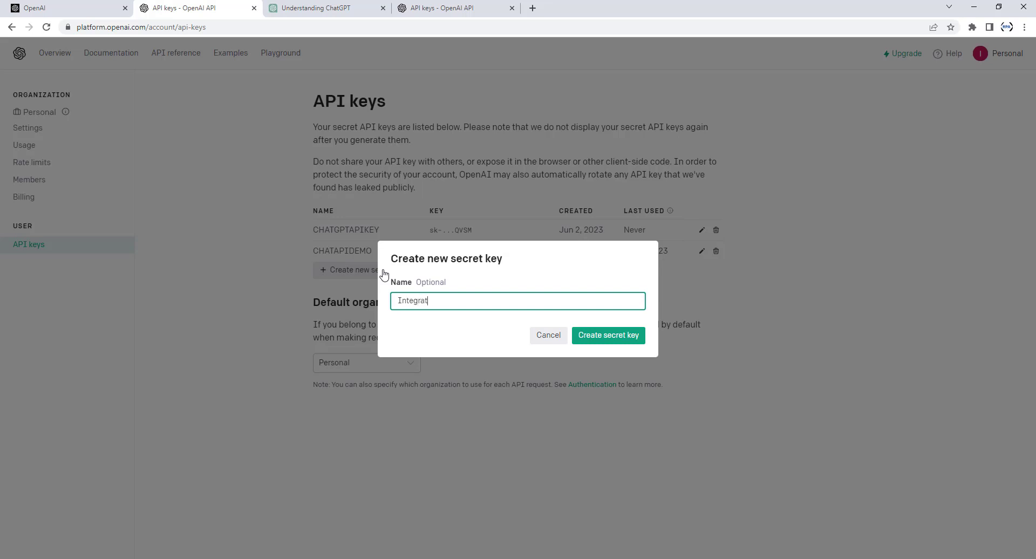
type("eCHATGPT")
left_click_drag(435, 258, 501, 277)
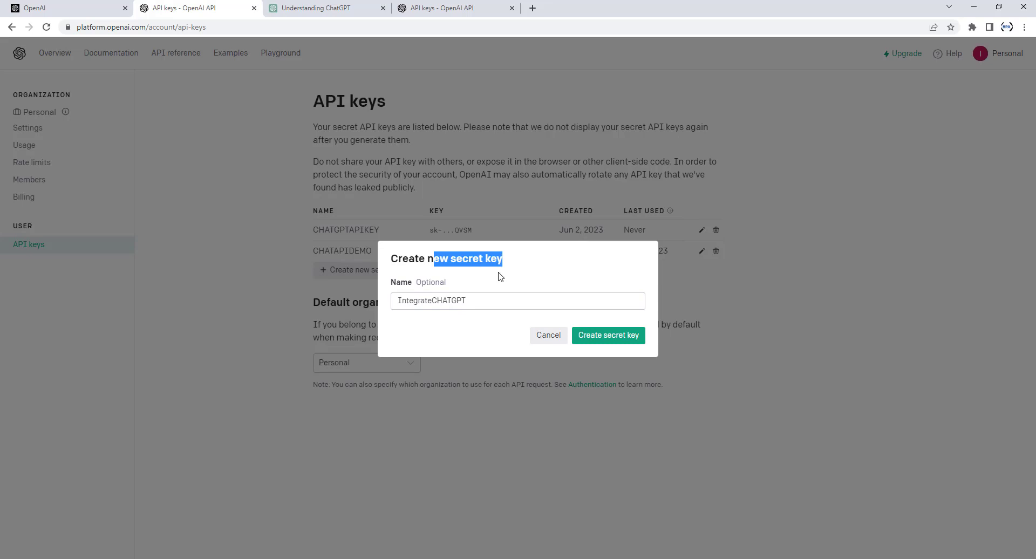
left_click(614, 340)
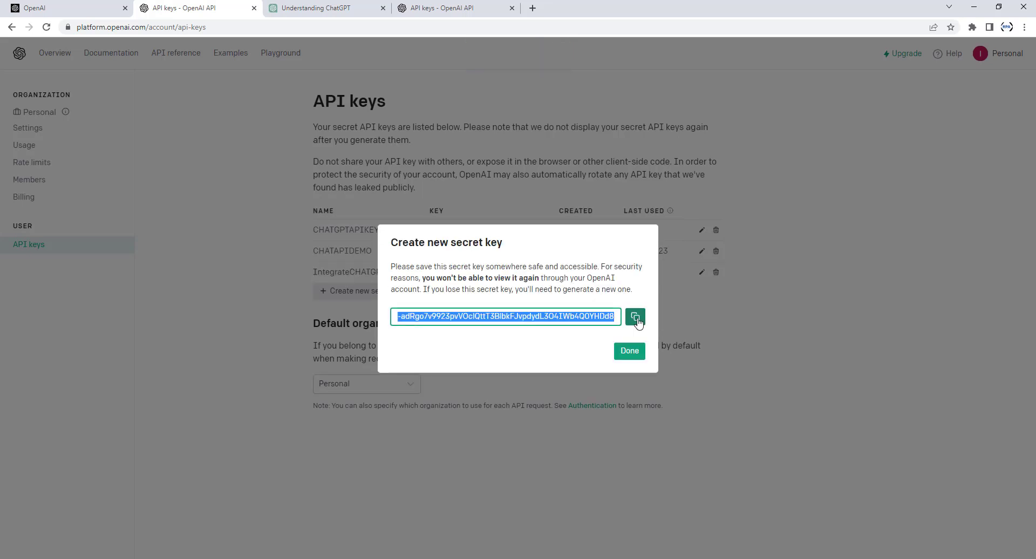
Copy the new secret key and paste it into the Notepad parameters file.
left_click(635, 318)
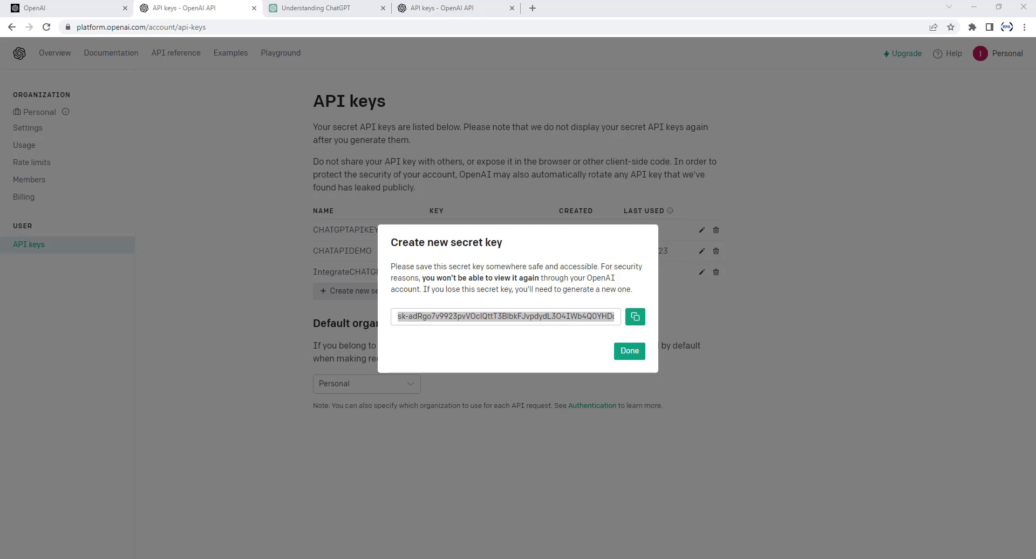
key("alt+Tab")
key("ctrl+v")
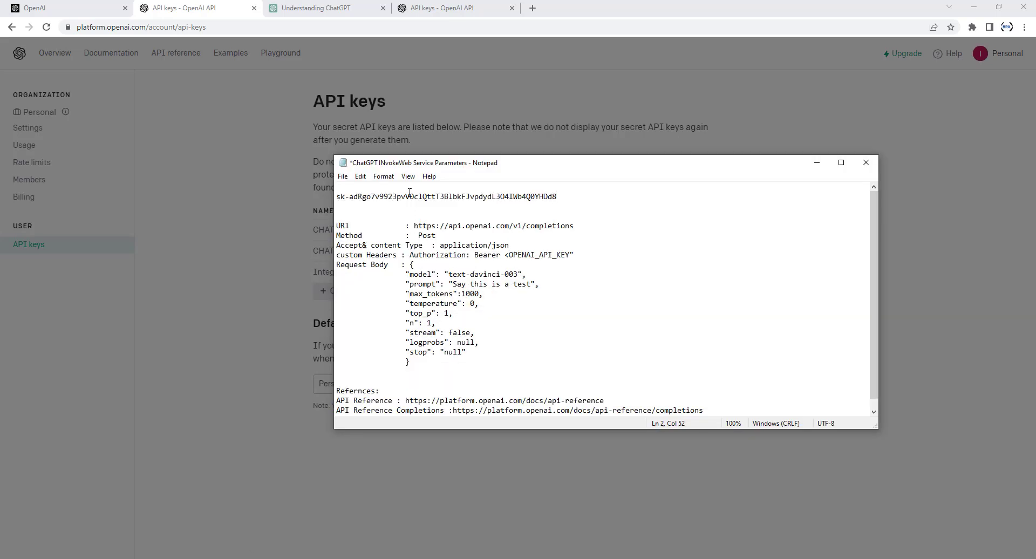
Close the new-key dialog so the API keys list shows the IntegrateCHATGPT key.
left_click(492, 96)
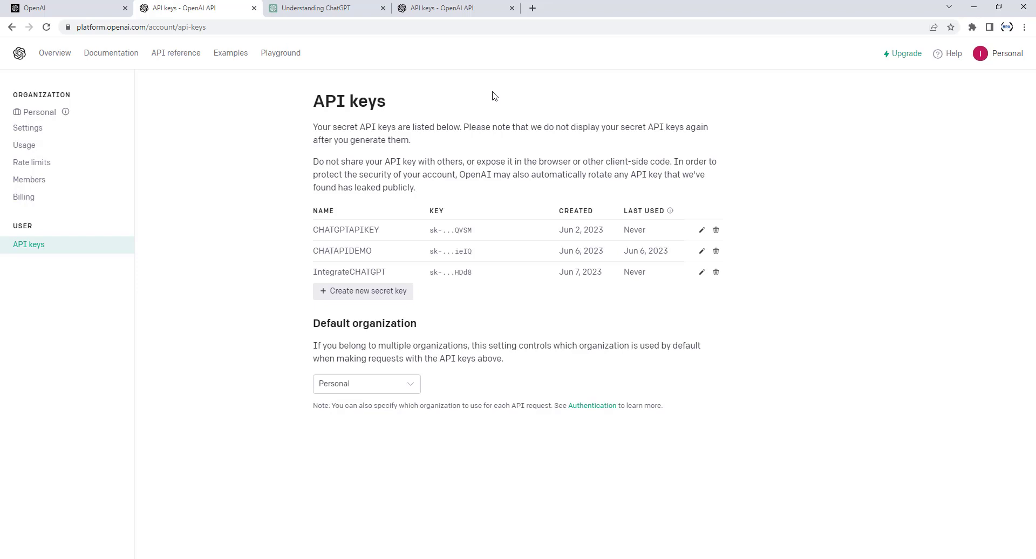
left_click(176, 61)
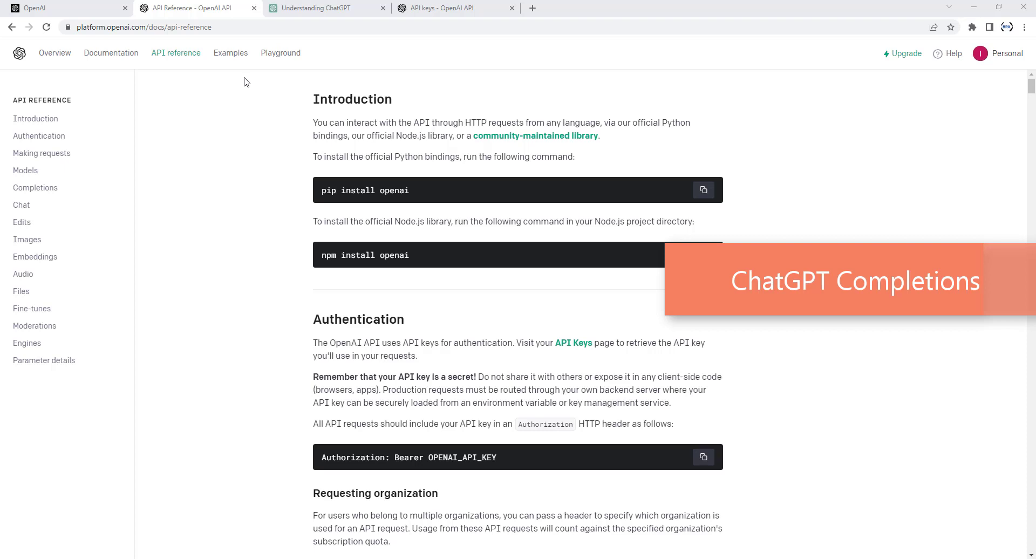
left_click(37, 174)
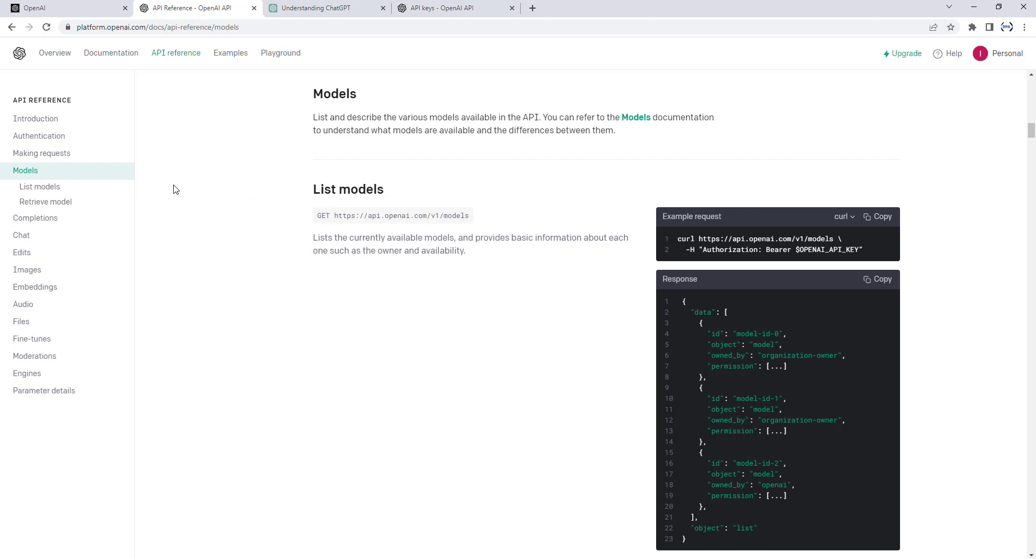
left_click(70, 222)
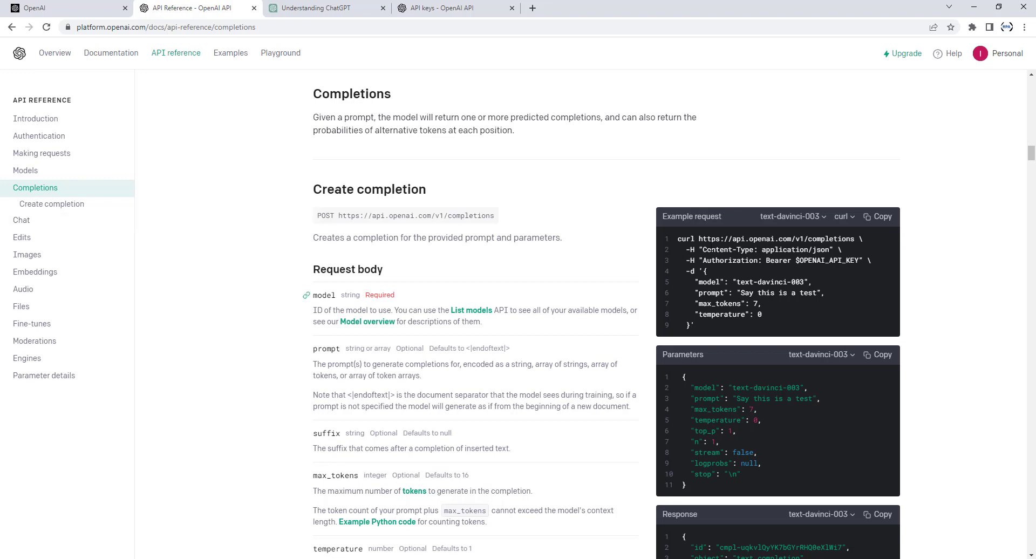
left_click_drag(698, 238, 857, 238)
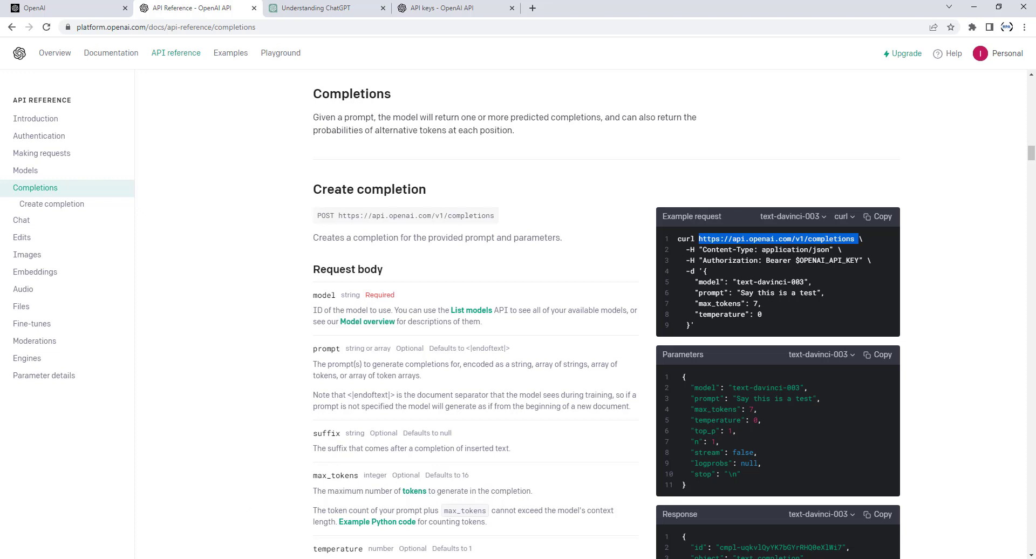
left_click(253, 558)
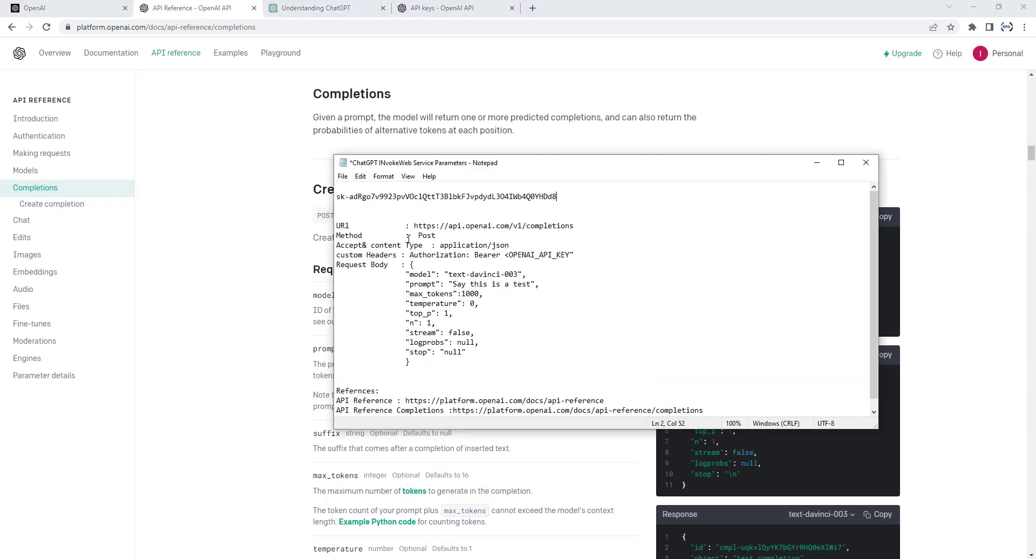
Review the Post method, content type and Authorization Bearer header lines in the notes.
left_click_drag(418, 236, 438, 238)
left_click_drag(473, 165, 678, 123)
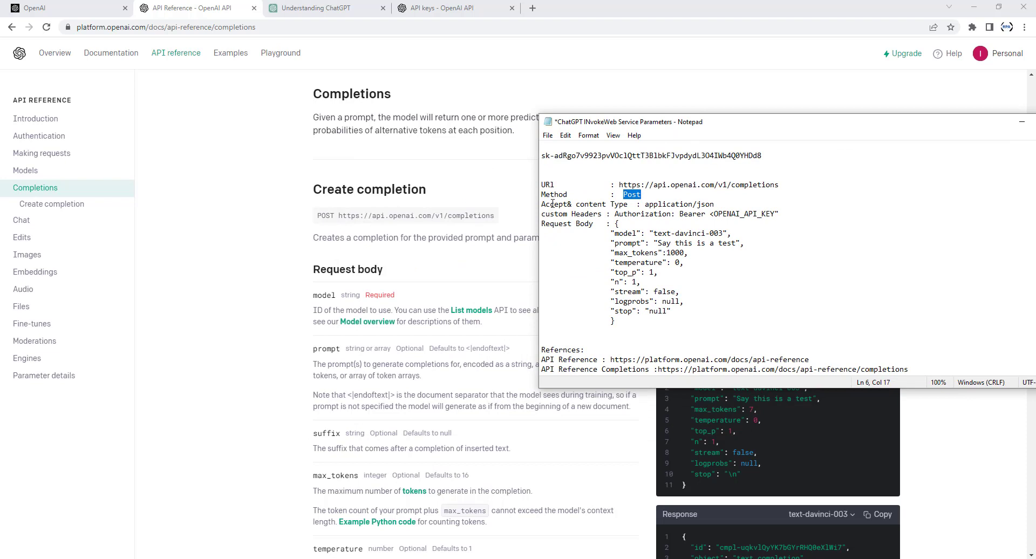
left_click_drag(541, 204, 667, 204)
left_click_drag(614, 213, 773, 205)
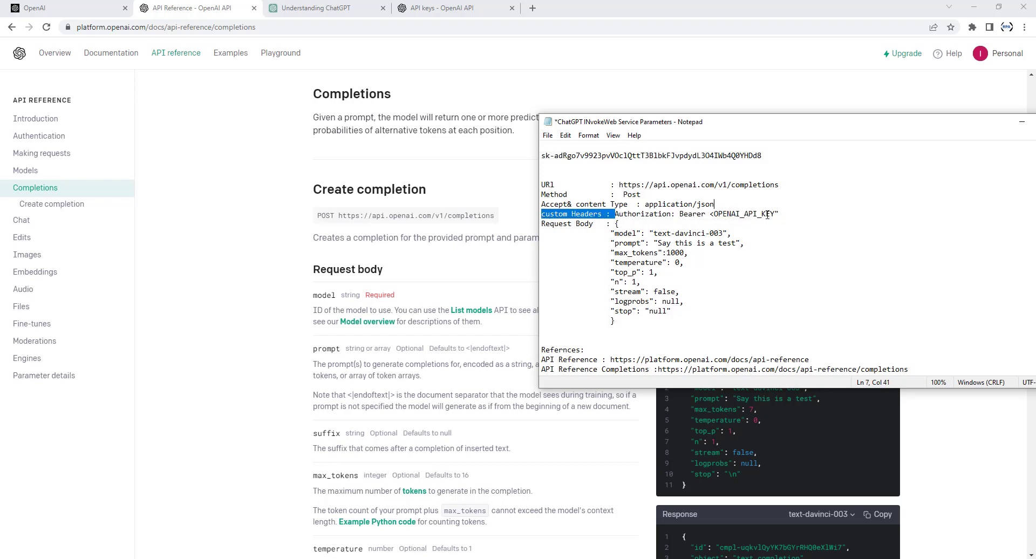
double_click(656, 214)
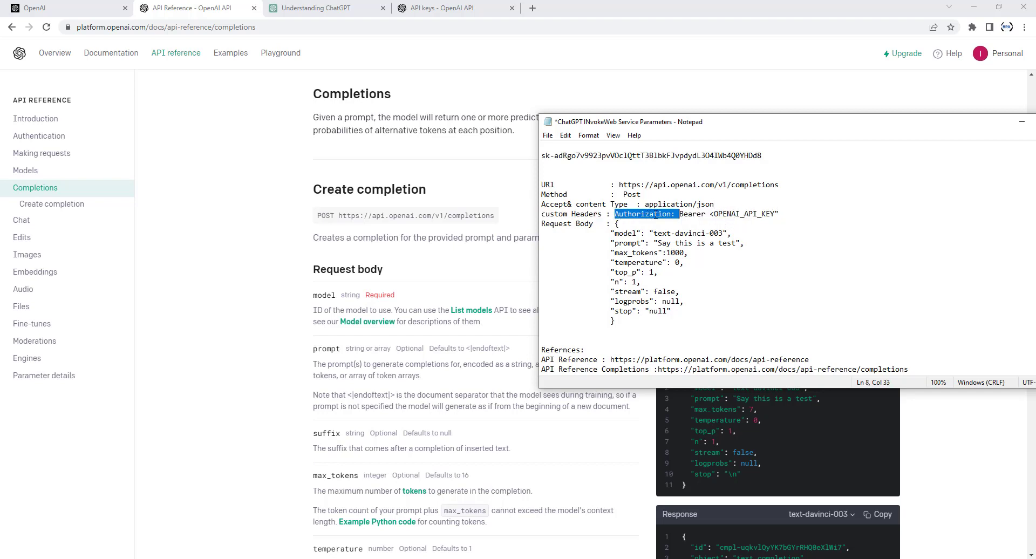
double_click(691, 214)
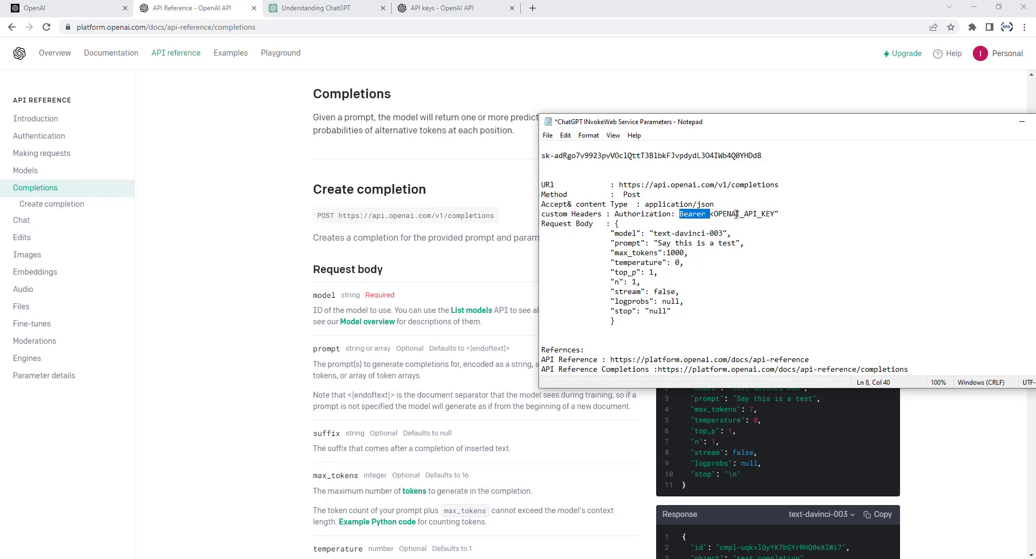
left_click(736, 214)
Paste the secret key over the <OPENAI_API_KEY> placeholder in the Authorization header.
double_click(735, 214)
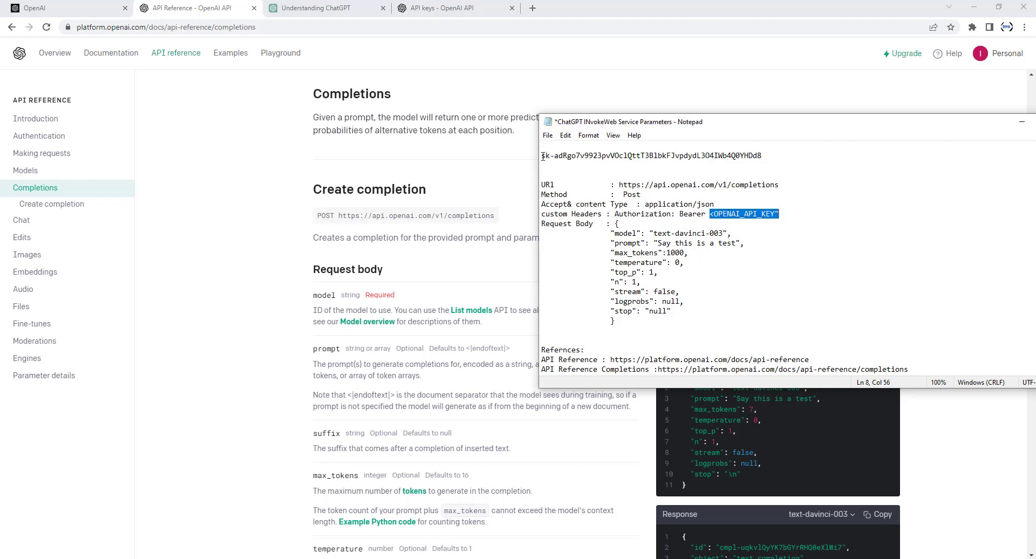
left_click_drag(541, 156, 763, 152)
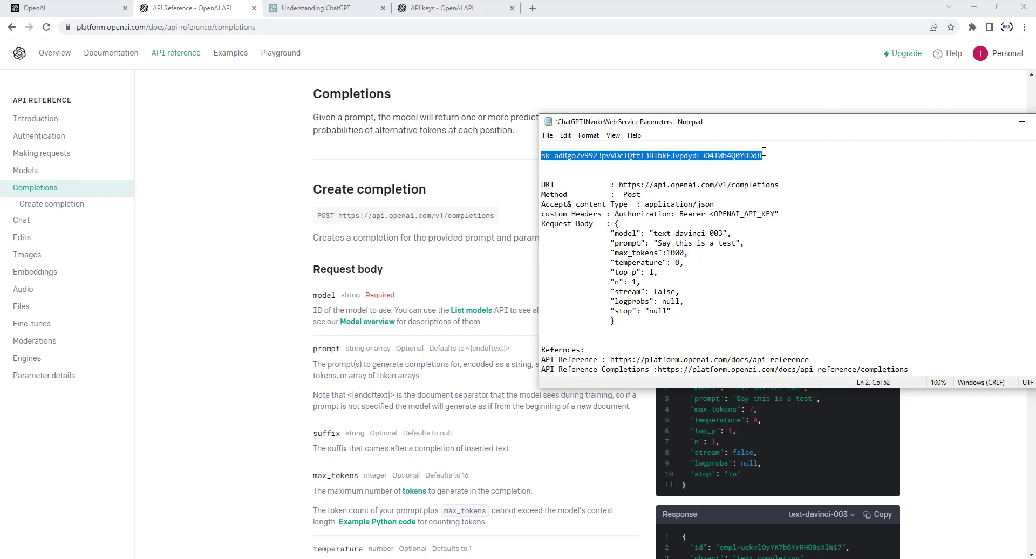
left_click_drag(710, 215, 779, 214)
key("ctrl+v")
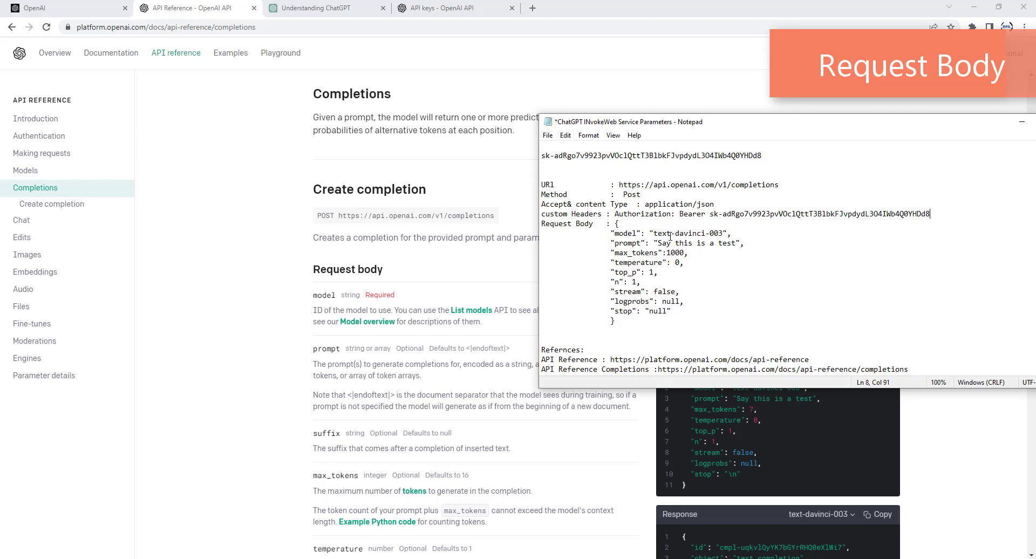
Highlight the model, prompt, max_tokens, temperature, top_p, n and stop request-body parameters.
left_click_drag(653, 234, 722, 230)
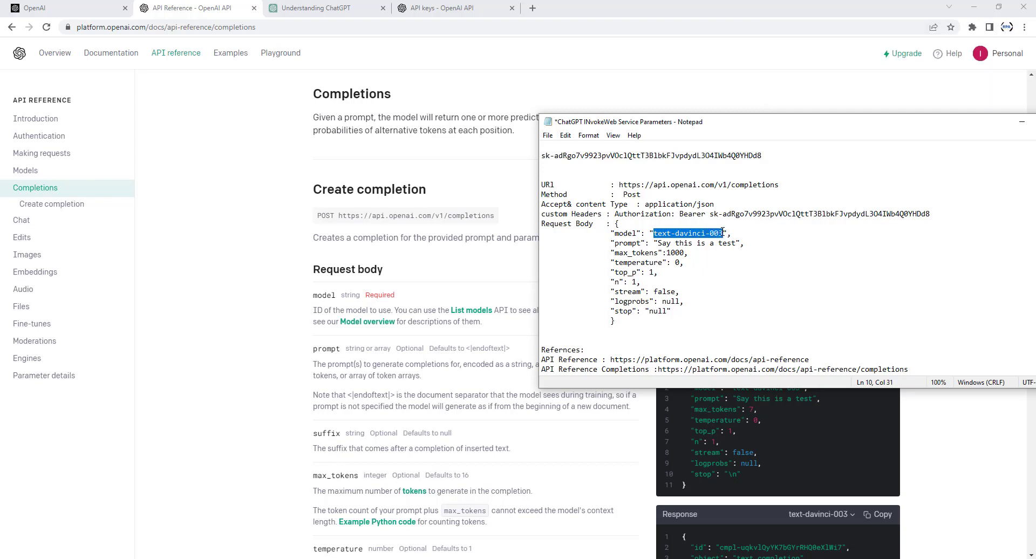
left_click_drag(611, 243, 733, 244)
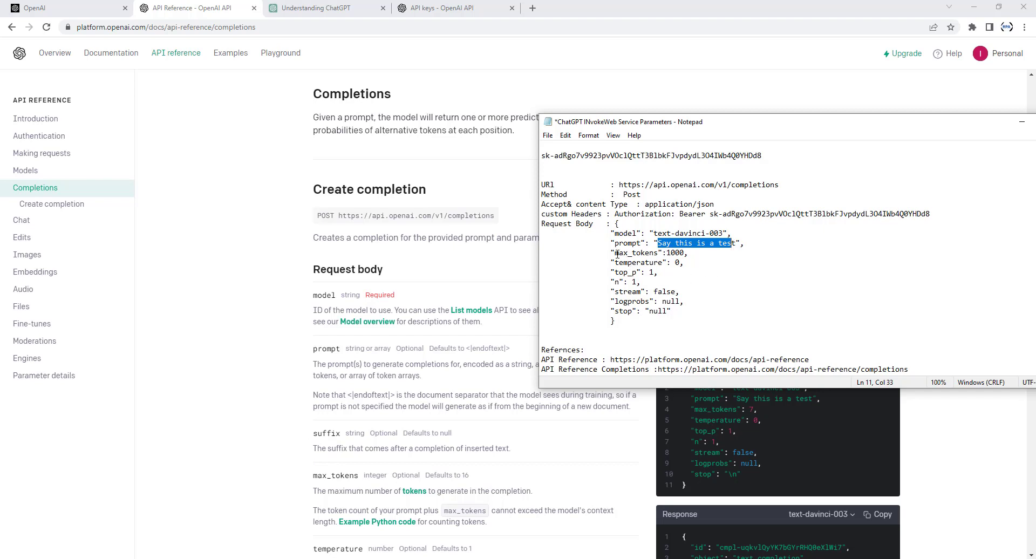
left_click_drag(614, 253, 658, 253)
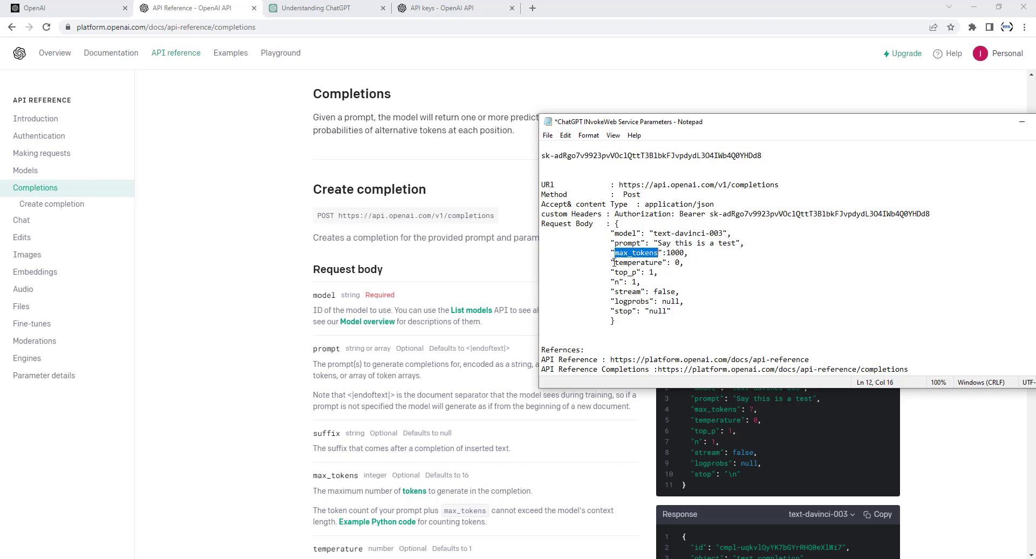
left_click_drag(614, 263, 680, 263)
left_click_drag(614, 272, 654, 273)
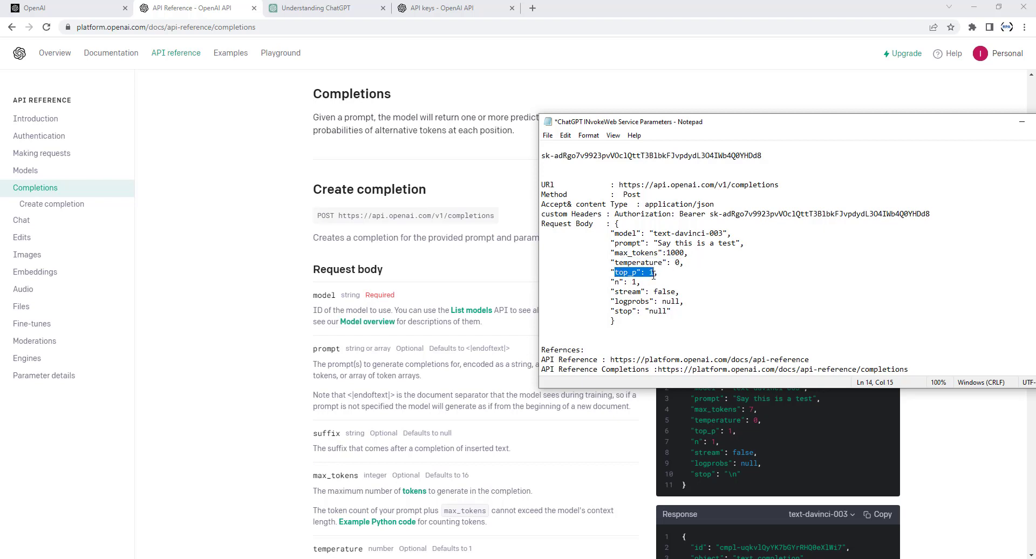
left_click(613, 291)
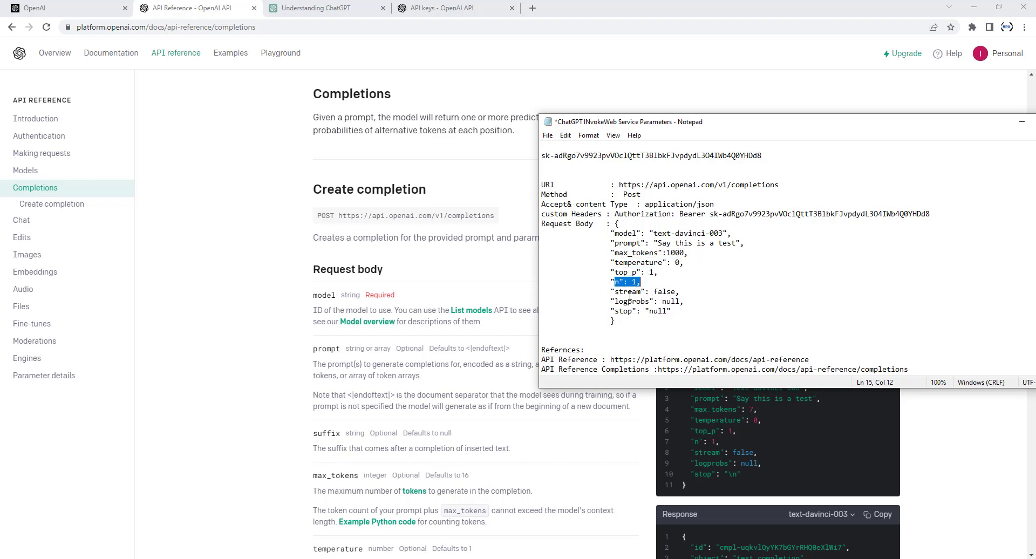
left_click(627, 300)
left_click_drag(610, 301, 645, 311)
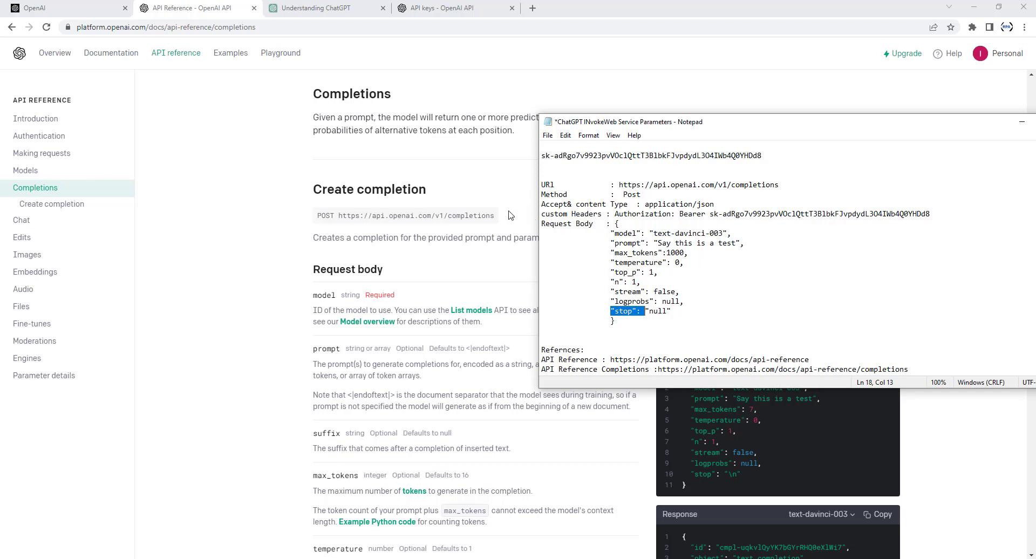
left_click(30, 170)
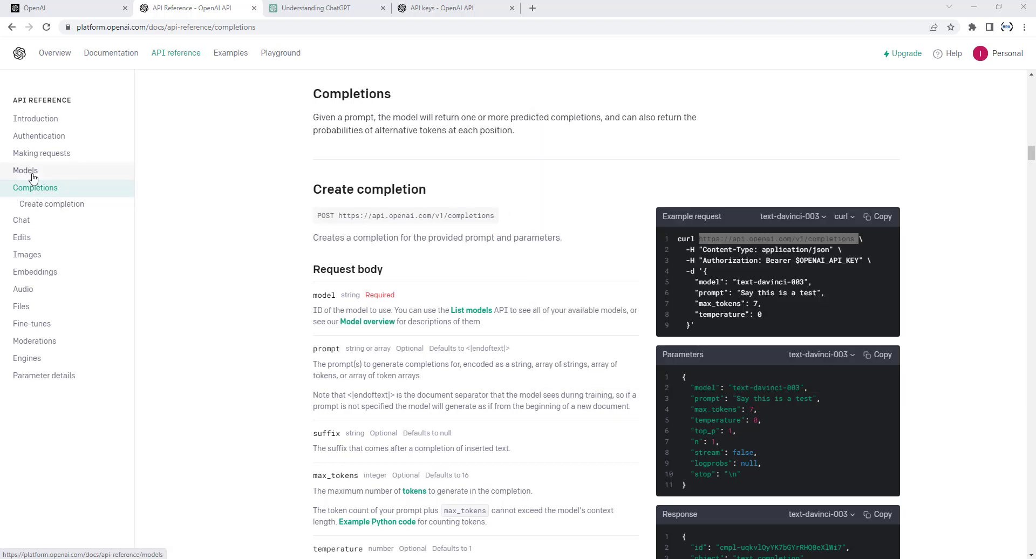
left_click_drag(337, 216, 400, 218)
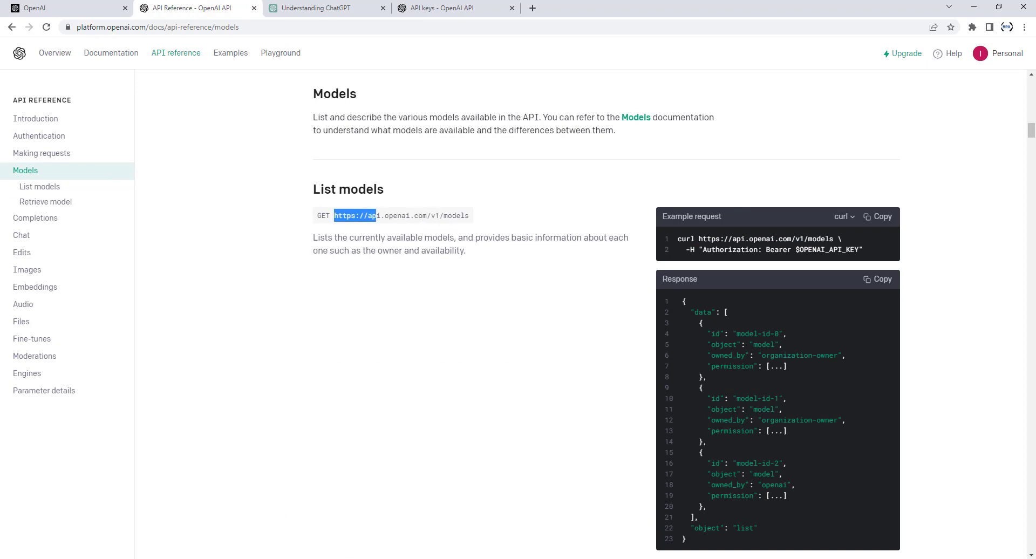
key("alt+Tab")
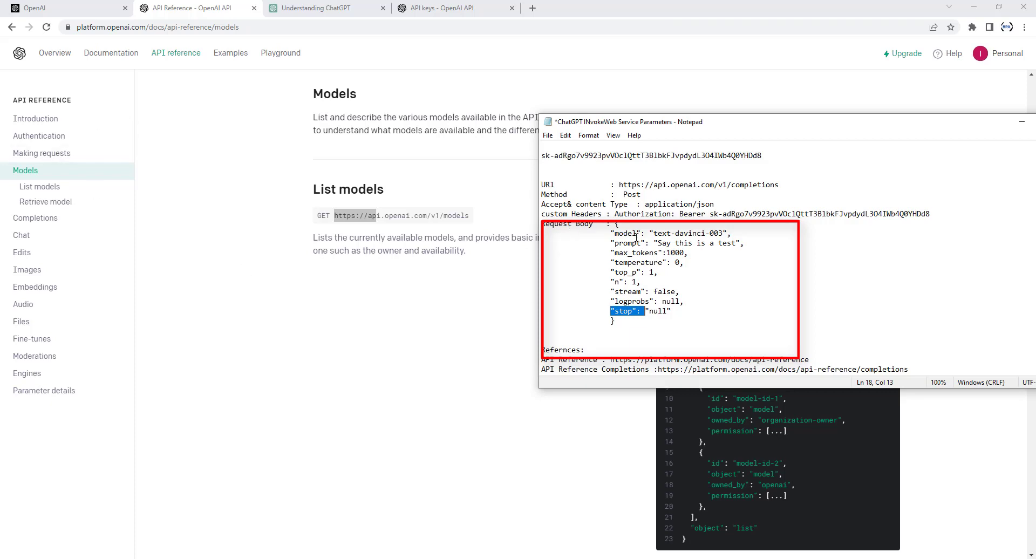
double_click(677, 252)
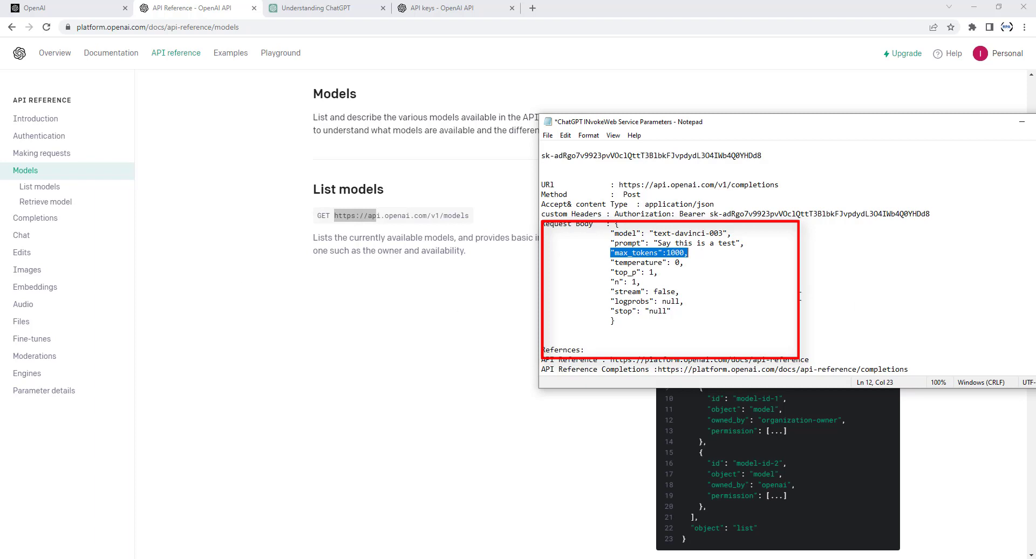
left_click(636, 282)
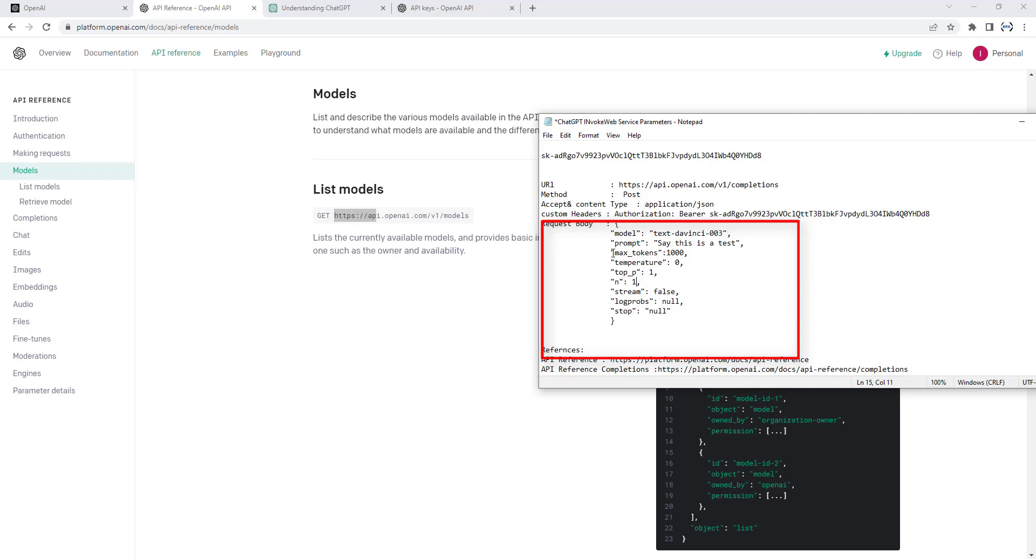
left_click_drag(597, 224, 621, 297)
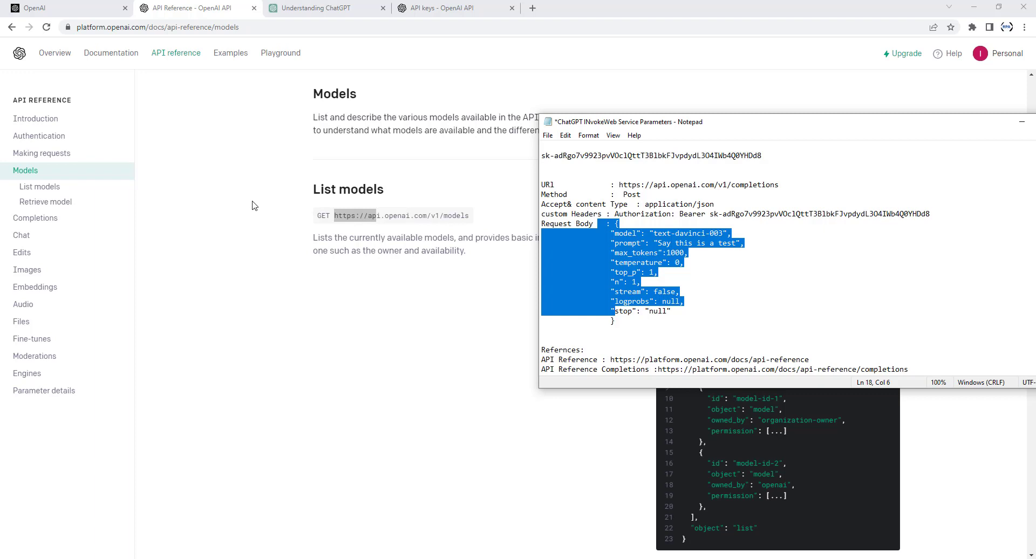
Select the Create completion example Parameters JSON, then go to the 'ChatGPT API Demo With PAD' flow.
left_click(55, 221)
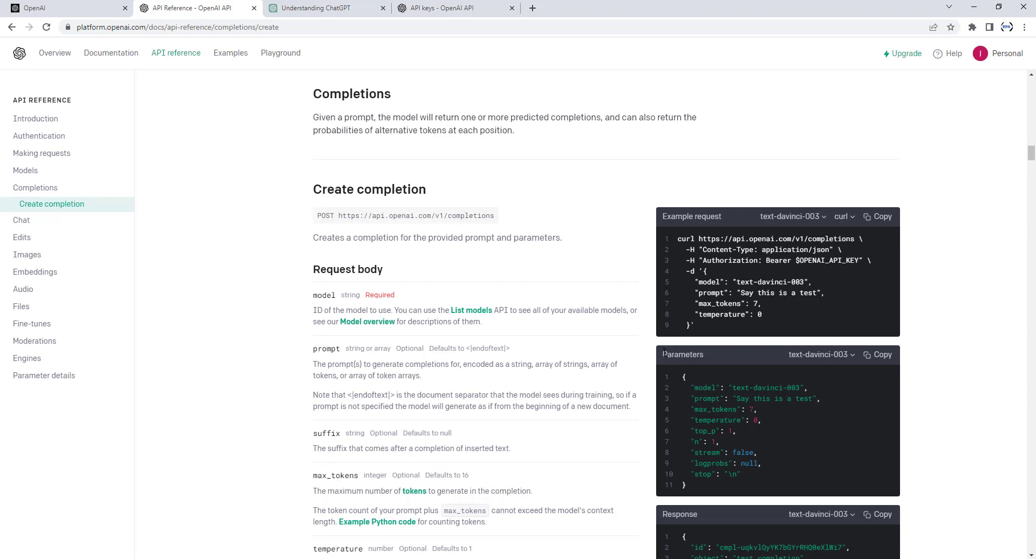
left_click_drag(663, 354, 693, 496)
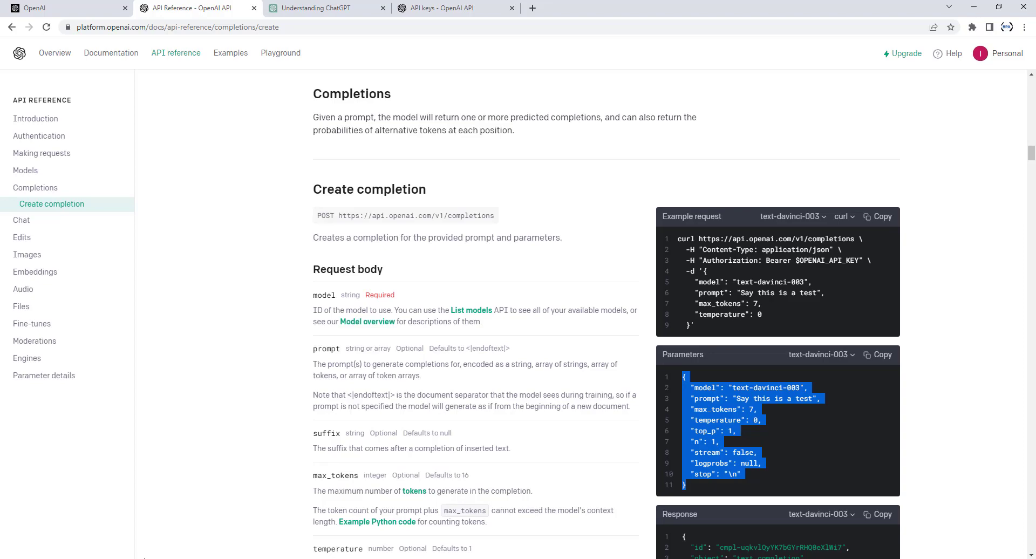
left_click(178, 518)
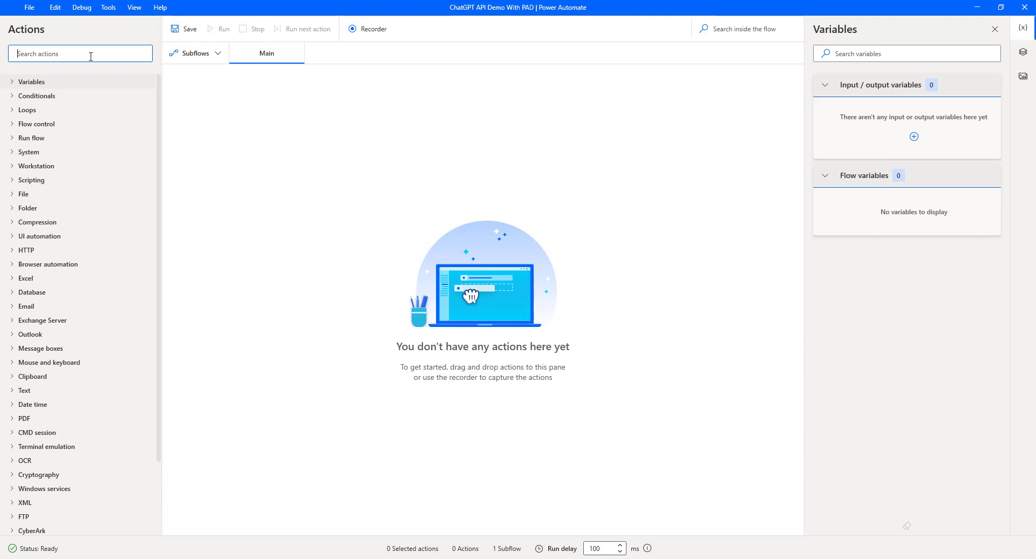
Search 'invoke web' and add Invoke web service as step 1 of Main.
type("invoke web")
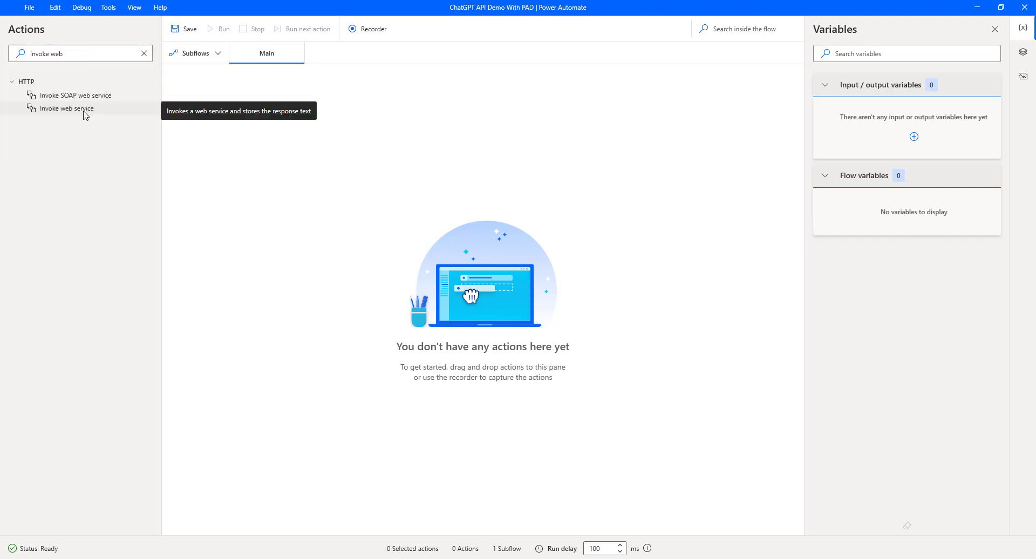
left_click_drag(83, 114, 328, 166)
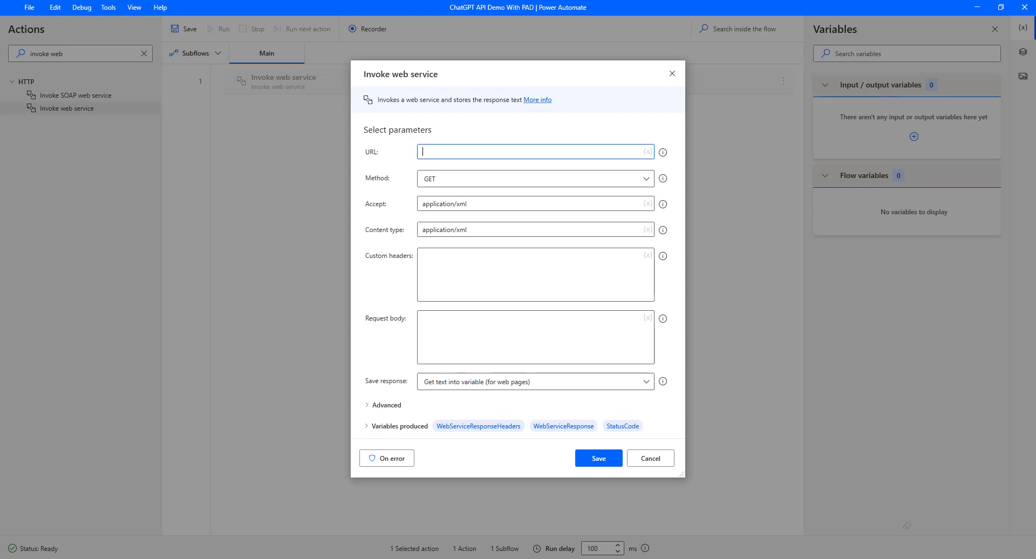
key("alt+Tab")
left_click_drag(675, 123, 823, 121)
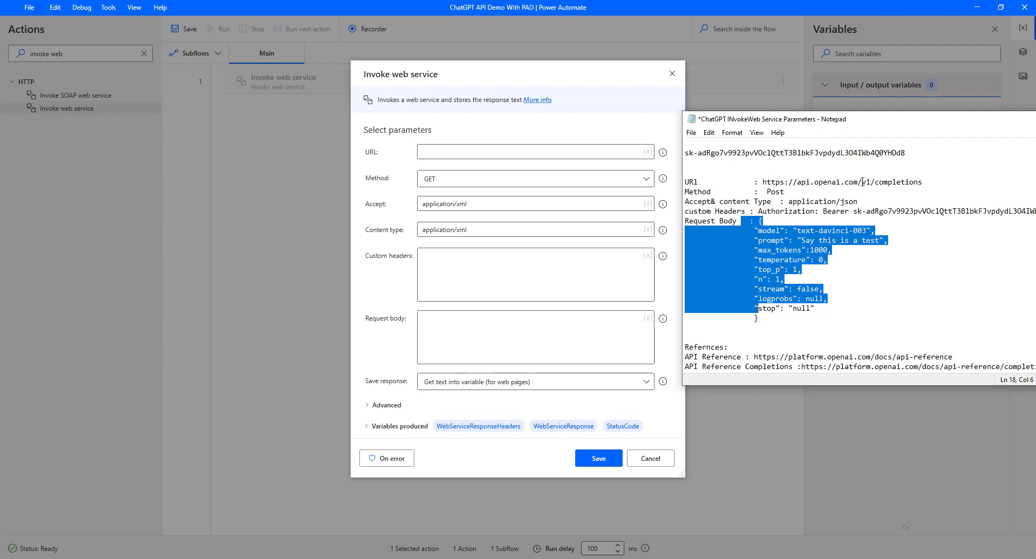
left_click_drag(926, 183, 763, 185)
key("ctrl+c")
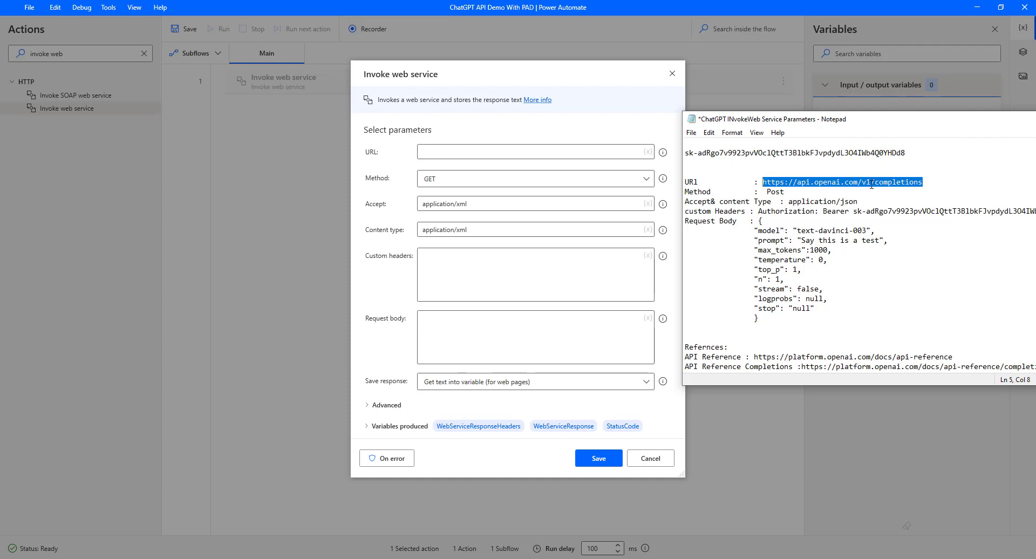
left_click(485, 154)
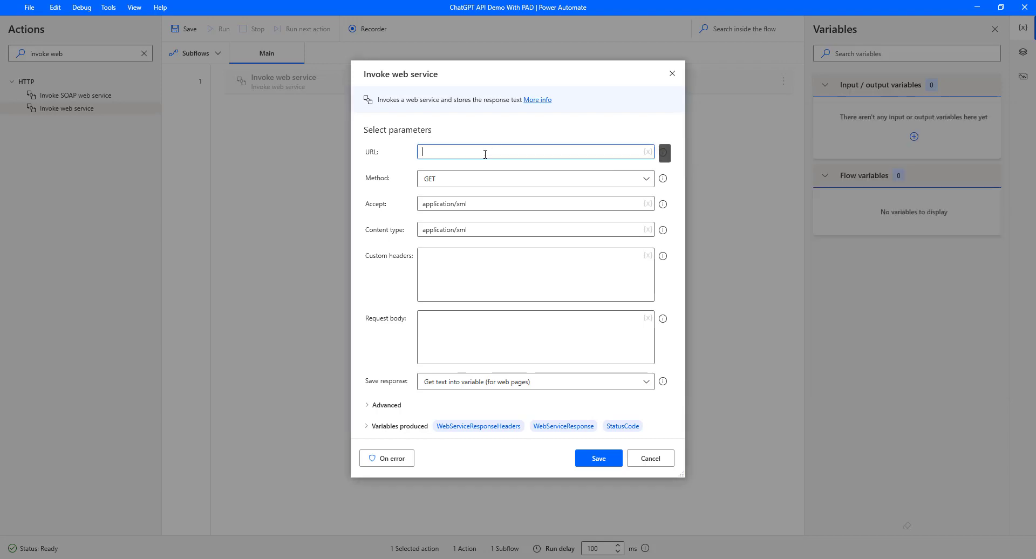
key("ctrl+v")
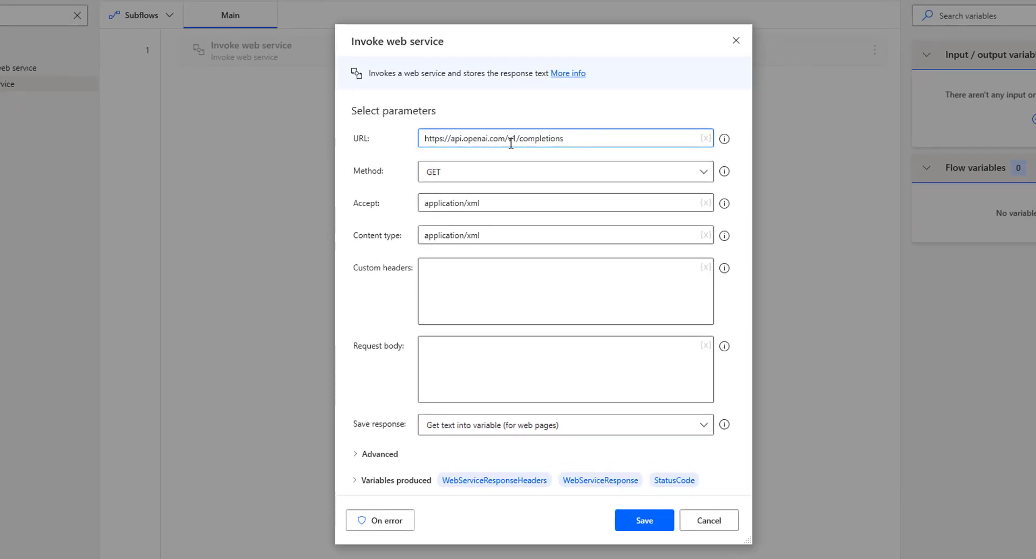
left_click(457, 176)
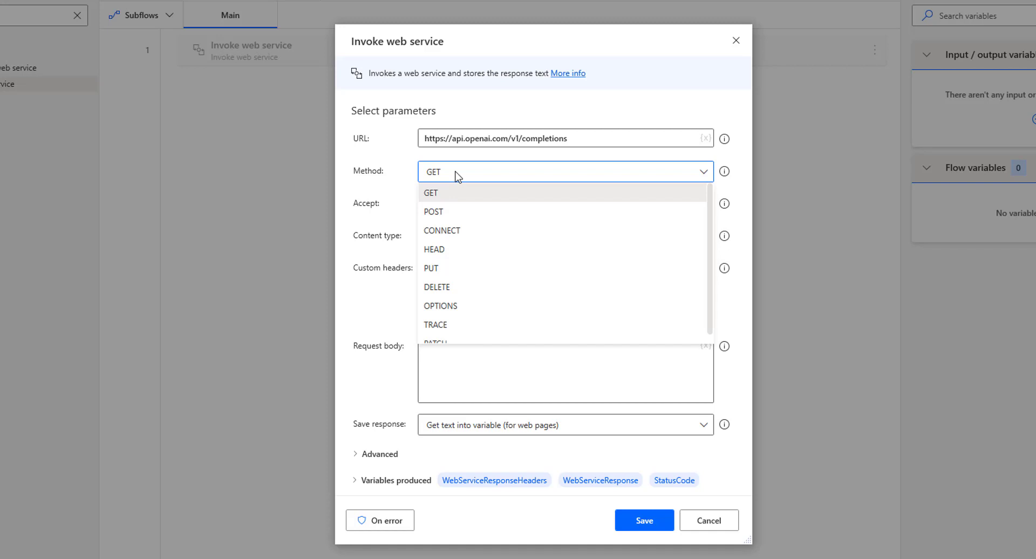
Set the request method to POST and the Accept type to application/json.
left_click(445, 212)
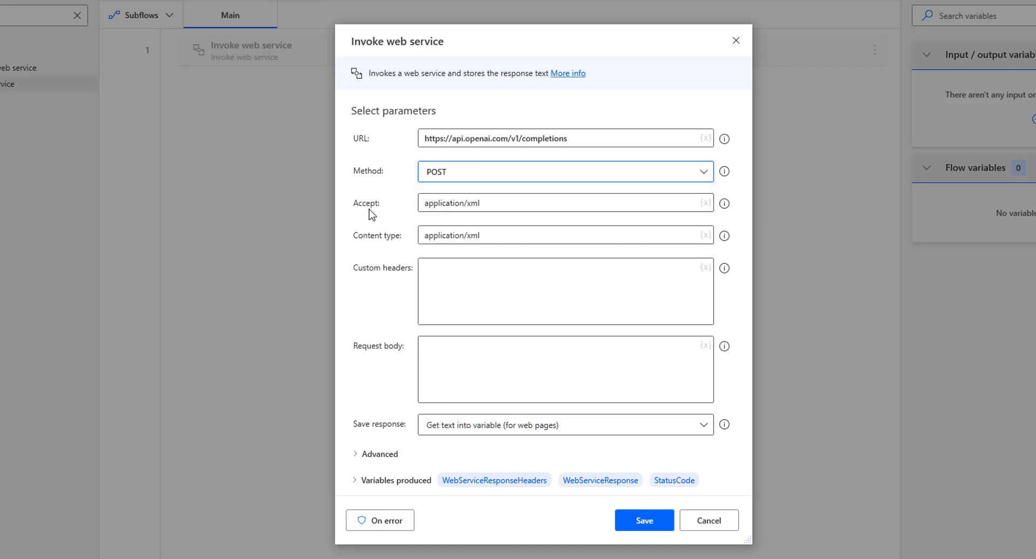
left_click(494, 204)
key("BackSpace")
key("BackSpace")
key("BackSpace")
type("json")
Set Content type to application/json and begin an 'Authorization: Bearer' custom header.
left_click(504, 236)
key("BackSpace")
key("BackSpace")
key("BackSpace")
type("json")
left_click(443, 279)
type("Auth")
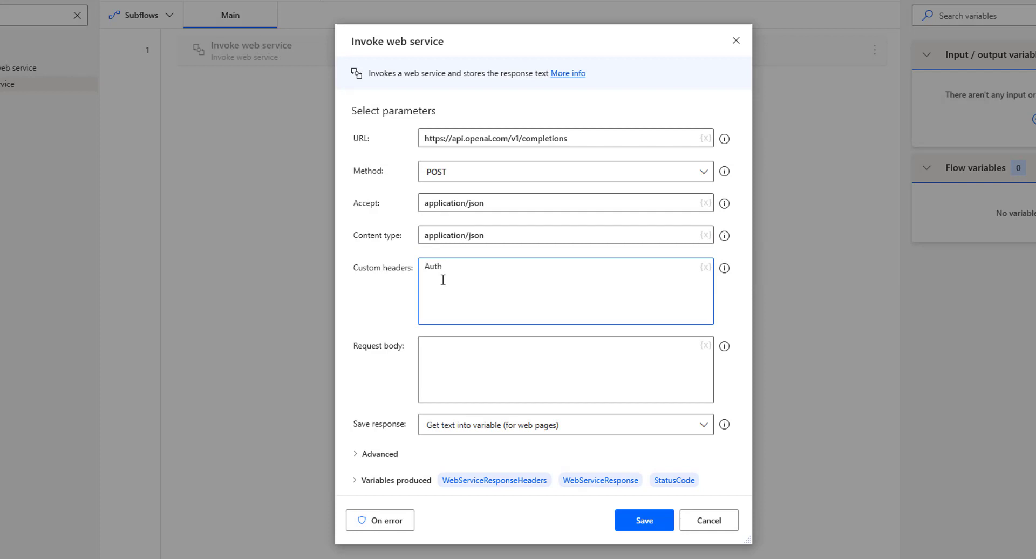
type("orization: Bearer")
Complete the Authorization header by pasting the API key from the notes after Bearer.
key("alt+Tab")
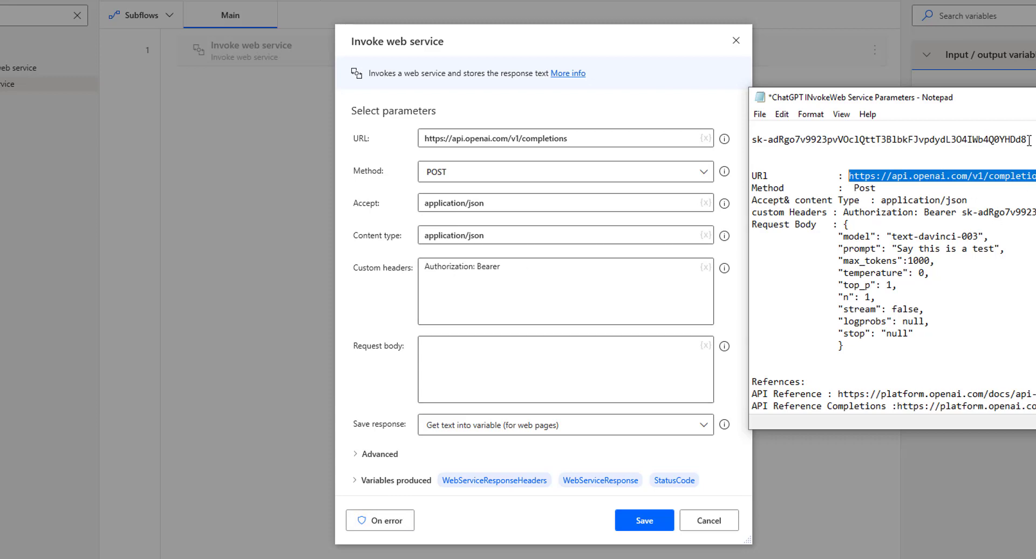
left_click_drag(1028, 140, 750, 140)
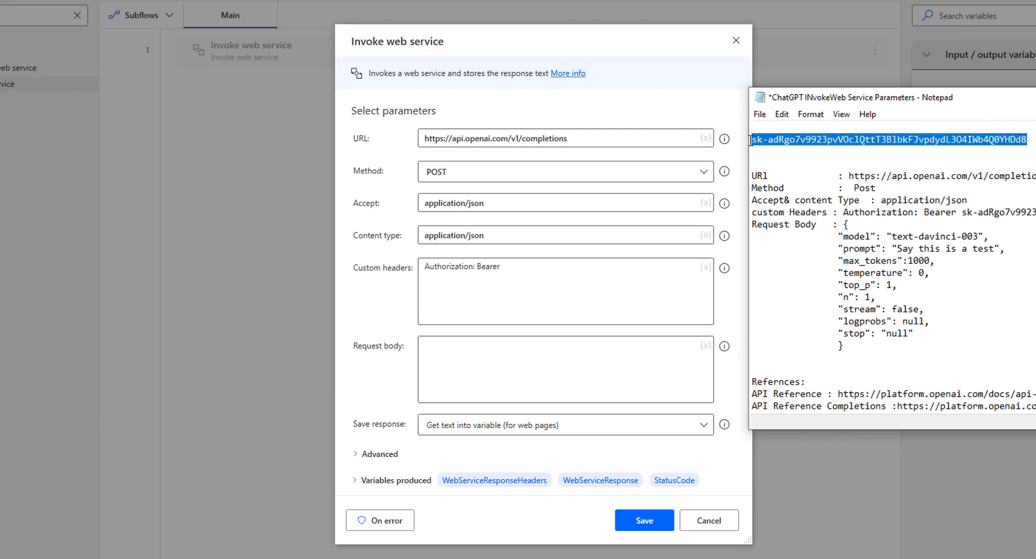
left_click(537, 270)
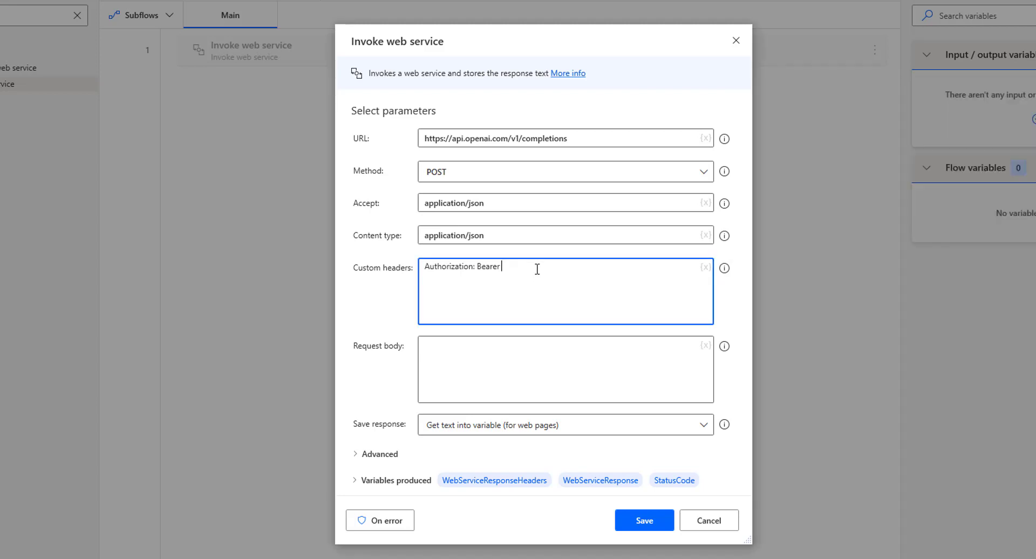
key("ctrl+v")
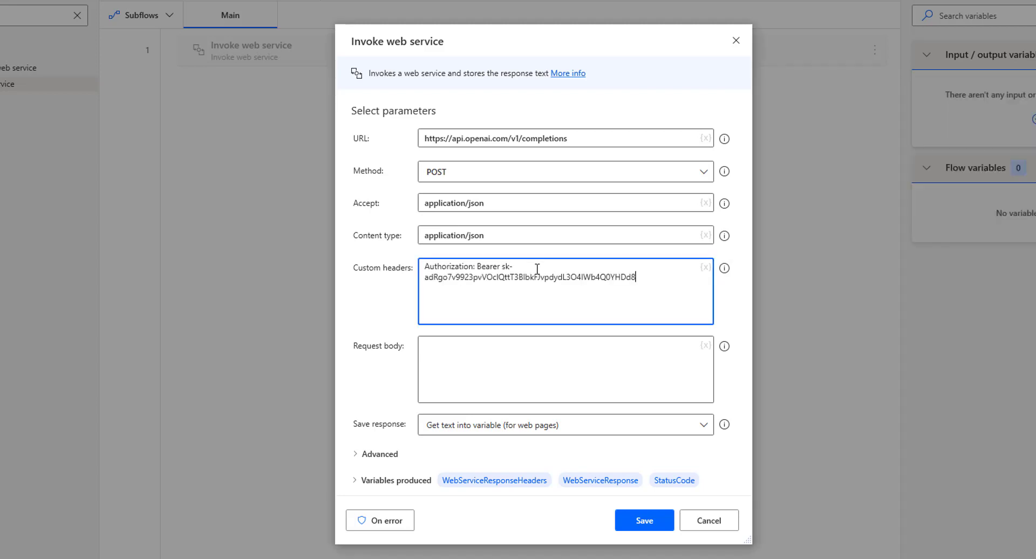
left_click(494, 350)
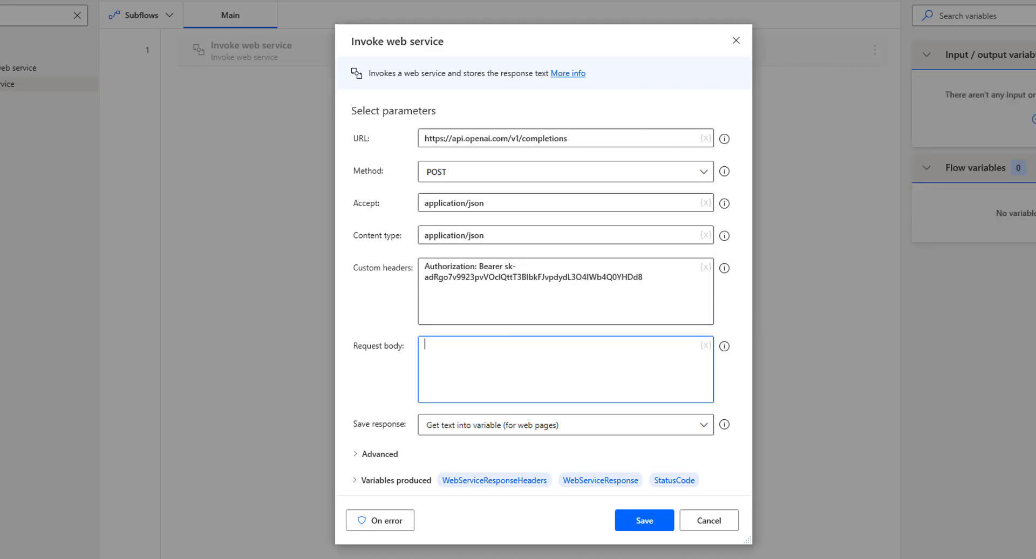
key("alt+Tab")
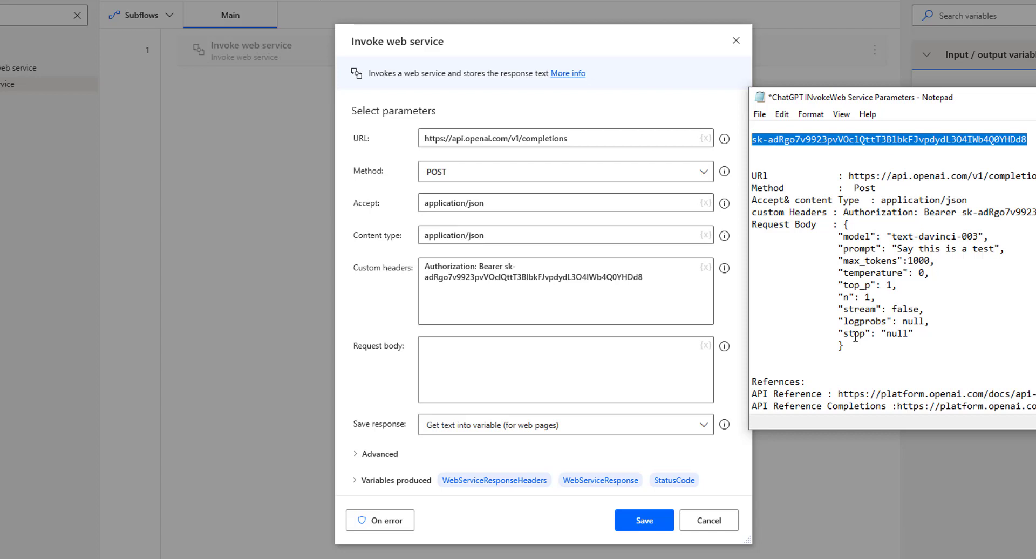
Paste the completions JSON from the notes into the Request body field.
left_click_drag(844, 225, 854, 346)
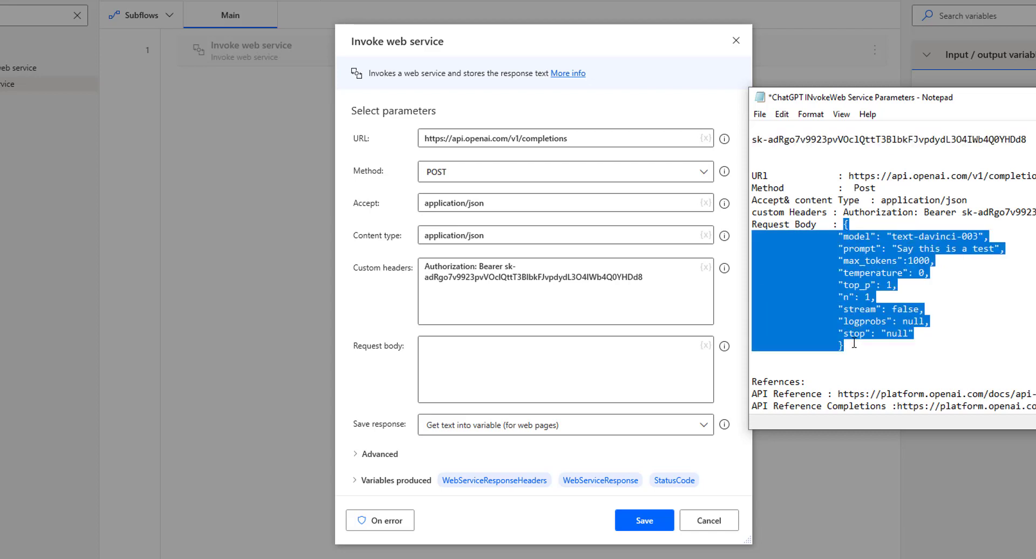
left_click(519, 351)
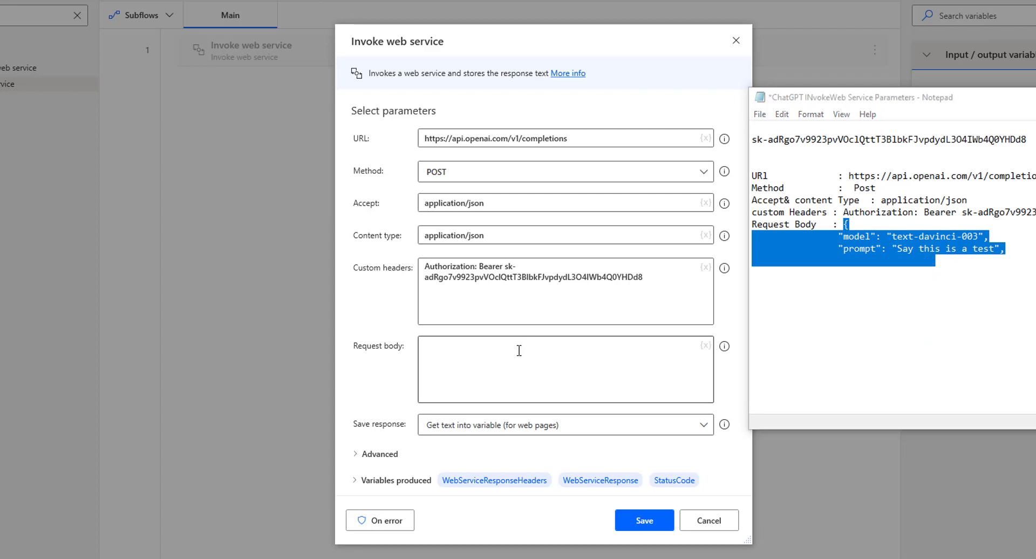
key("ctrl+v")
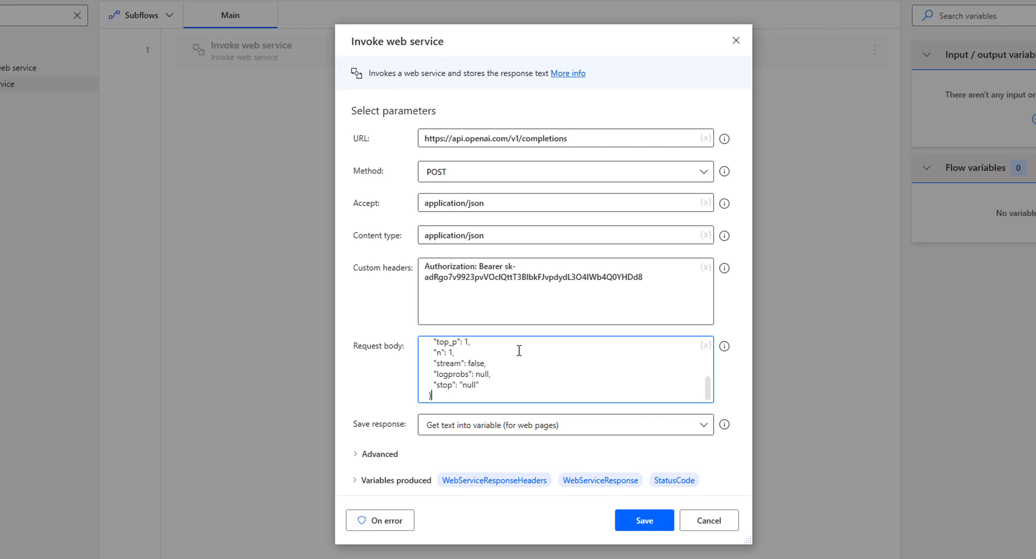
double_click(471, 385)
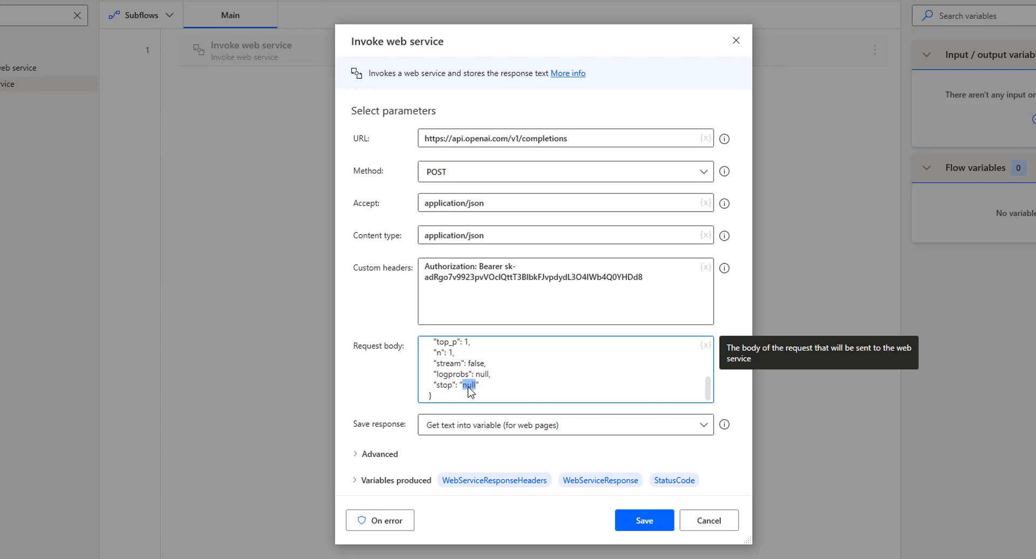
left_click(359, 460)
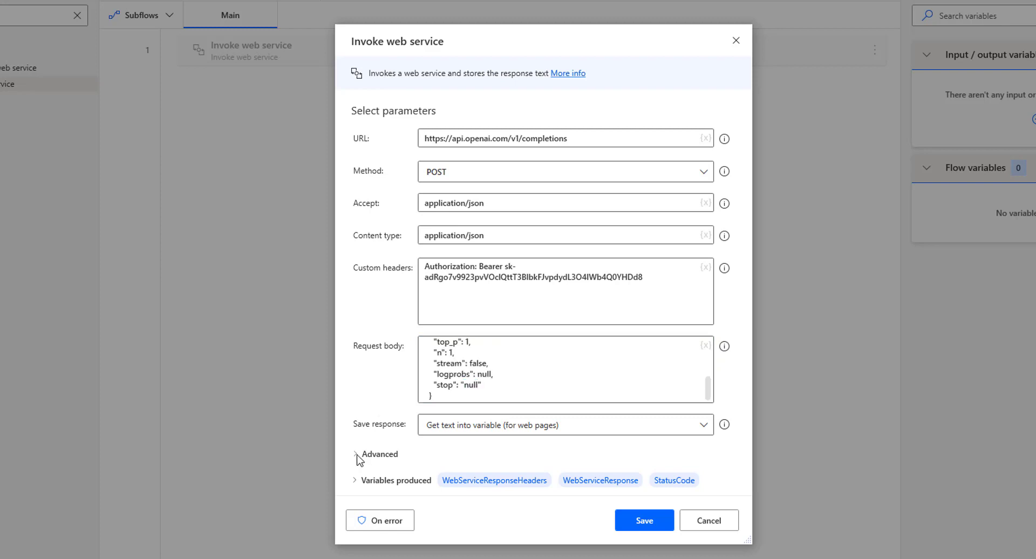
Switch off Encode request body in the Advanced options, then collapse them.
left_click(357, 456)
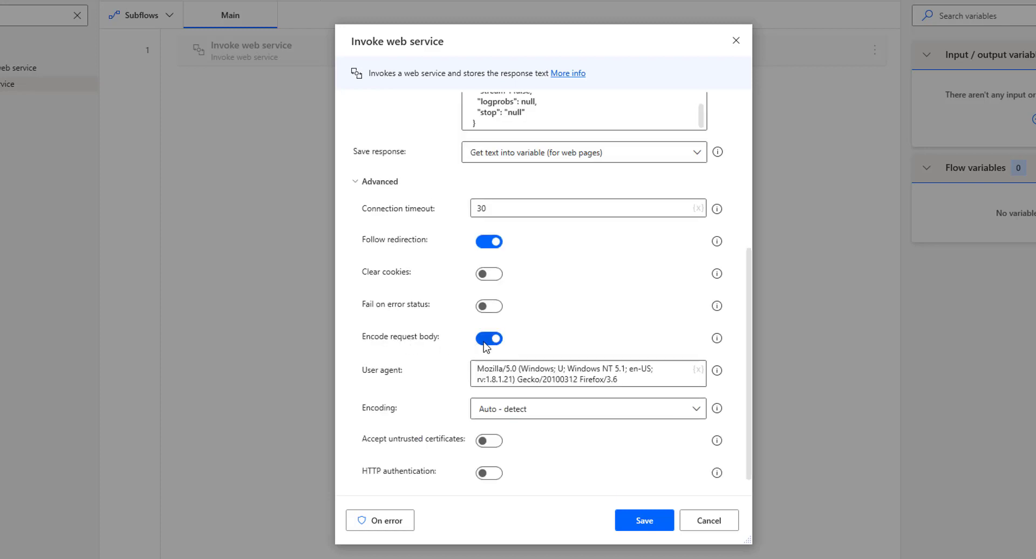
scroll(545, 125, "up", 1)
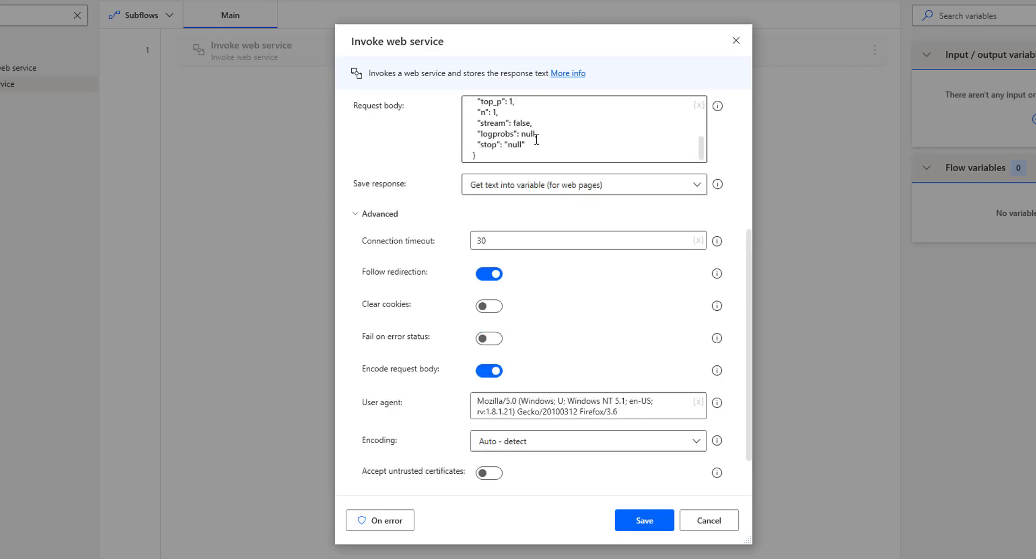
left_click(485, 377)
left_click(356, 216)
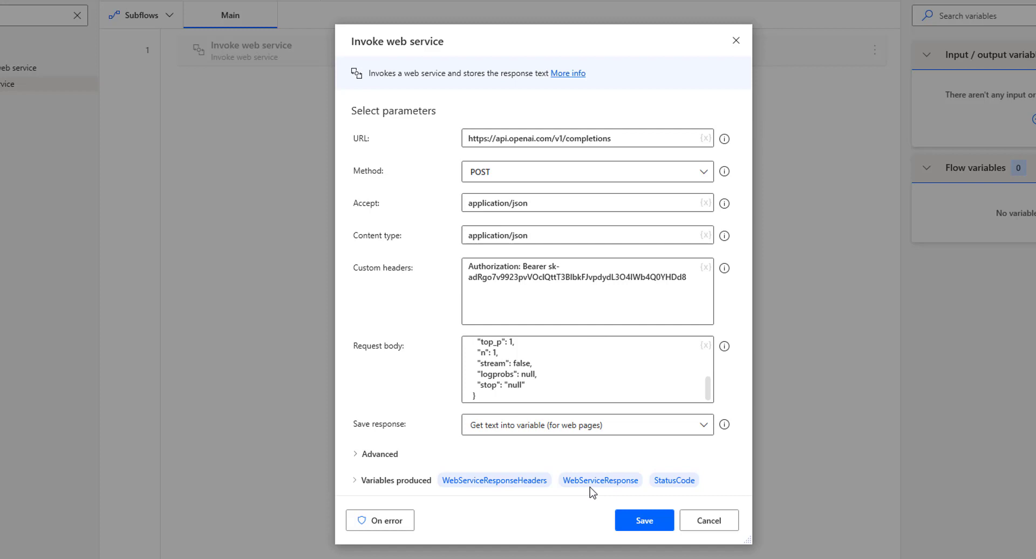
Check the 'Say this is a test' prompt in the request body and save the action.
left_click(556, 364)
scroll(555, 365, "up", 3)
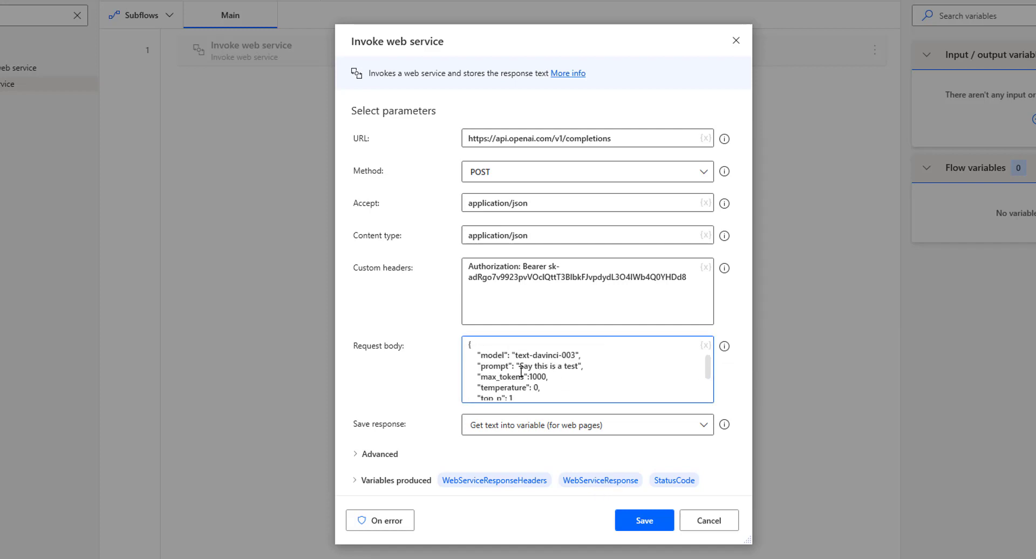
left_click_drag(481, 376, 578, 366)
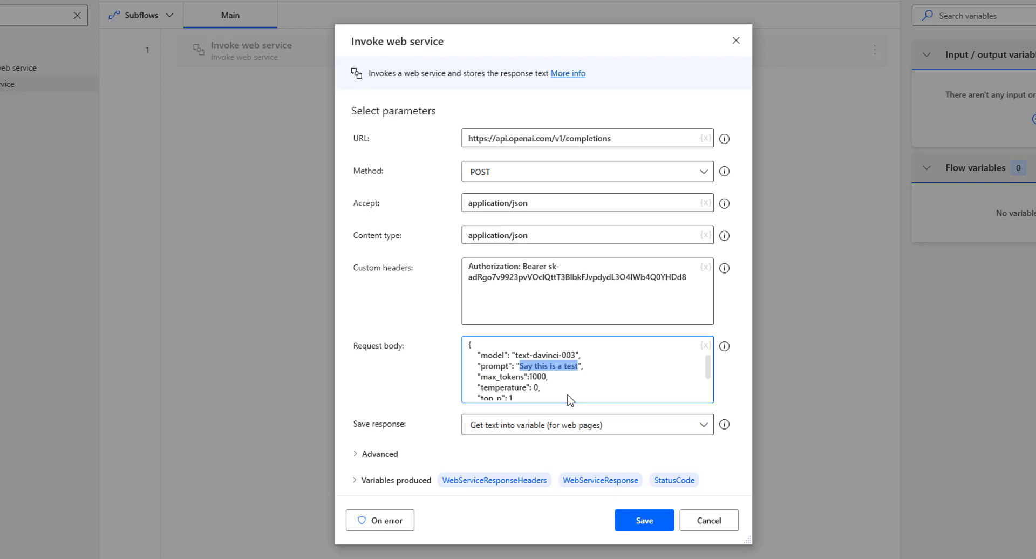
left_click(648, 523)
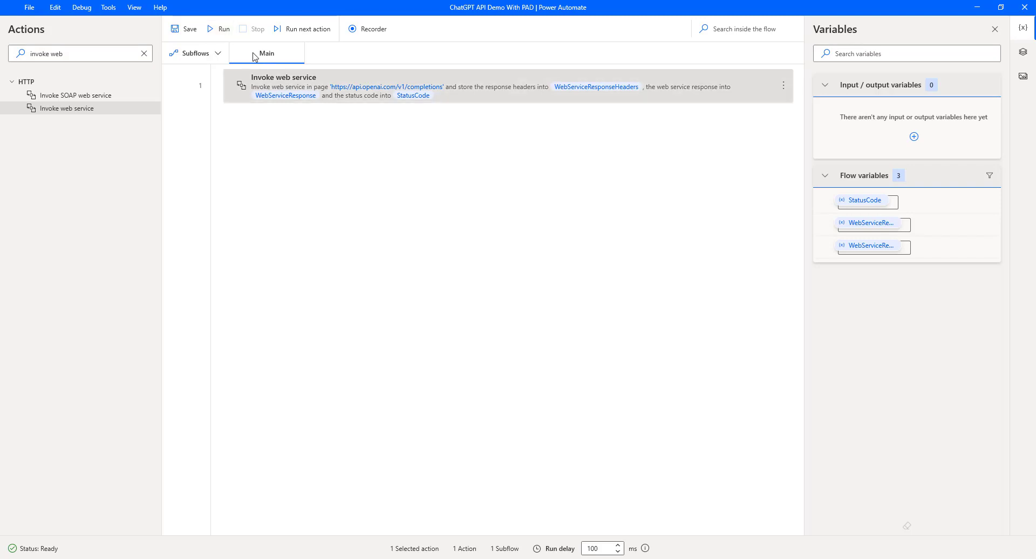
Run the flow and open the WebServiceResponse variable's full value.
left_click(214, 32)
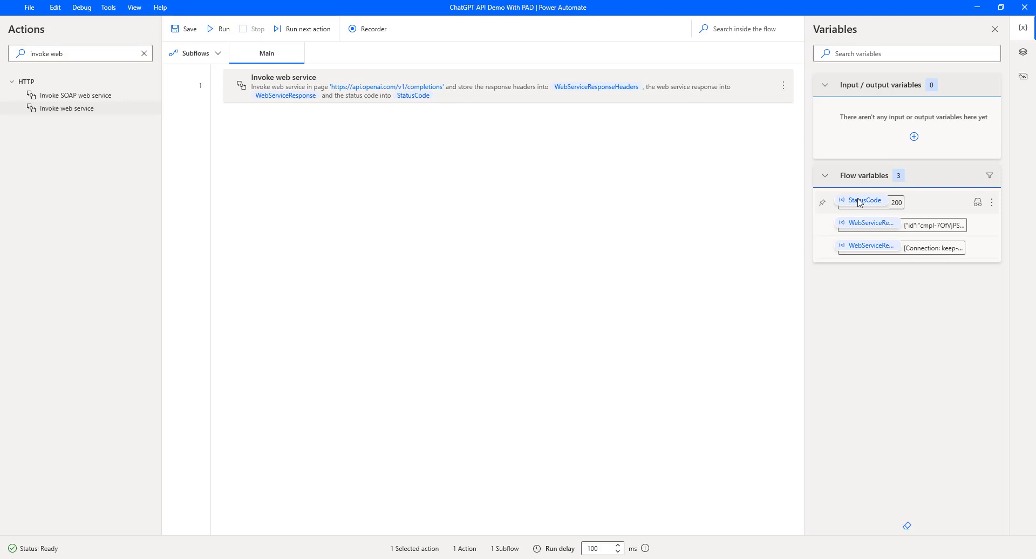
double_click(874, 225)
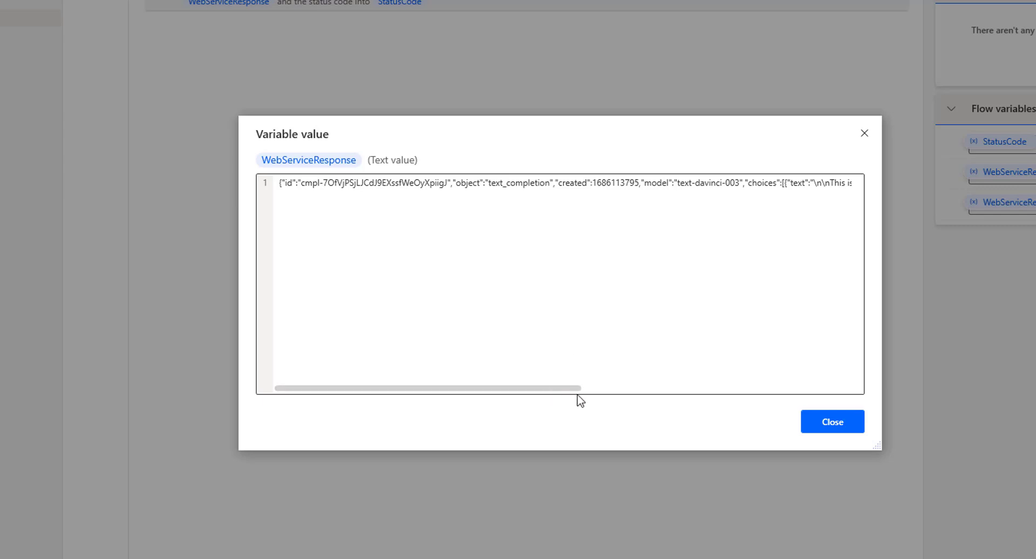
Find 'This is indeed a test' in the response's choices text, then close the viewer.
left_click_drag(576, 390, 609, 341)
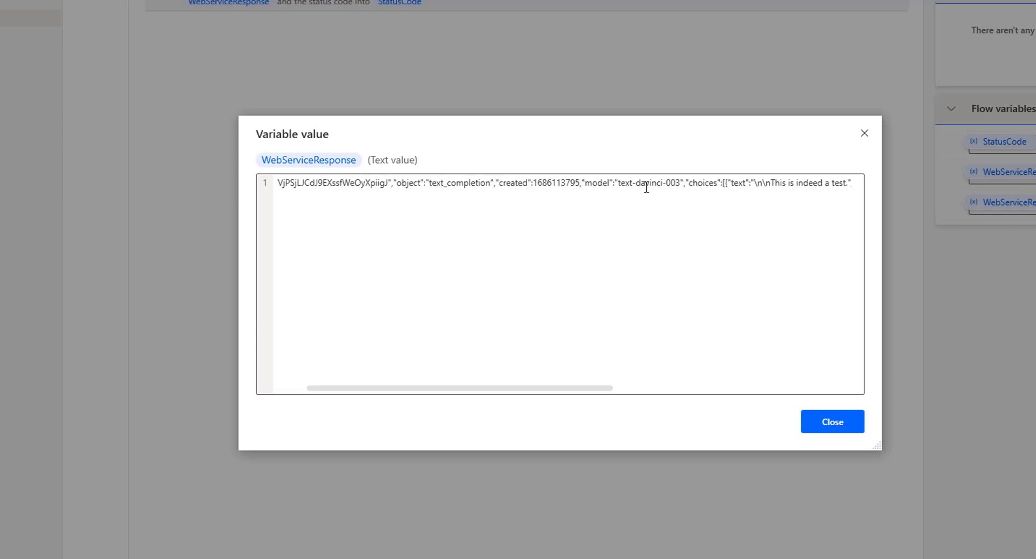
left_click(685, 183)
double_click(683, 183)
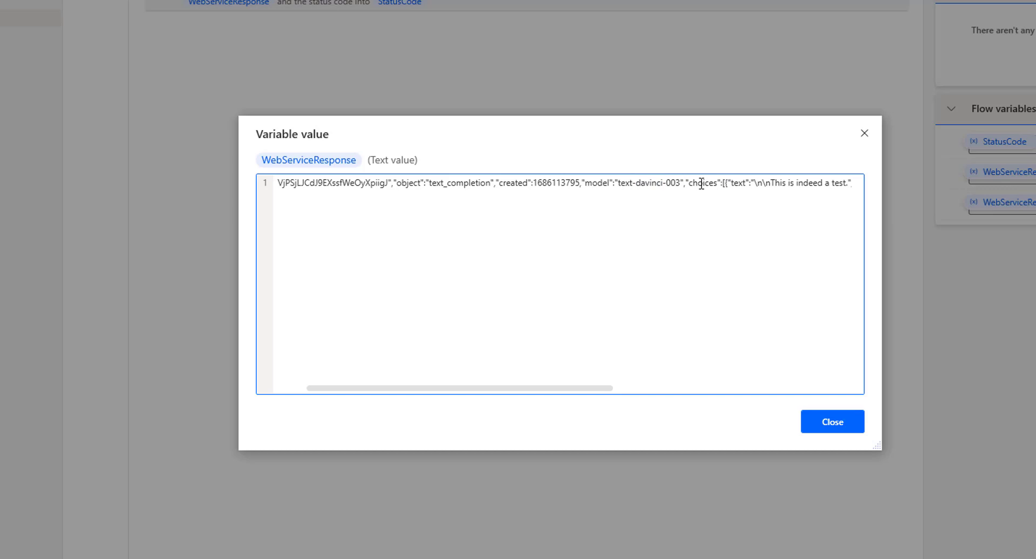
double_click(701, 183)
left_click(630, 389)
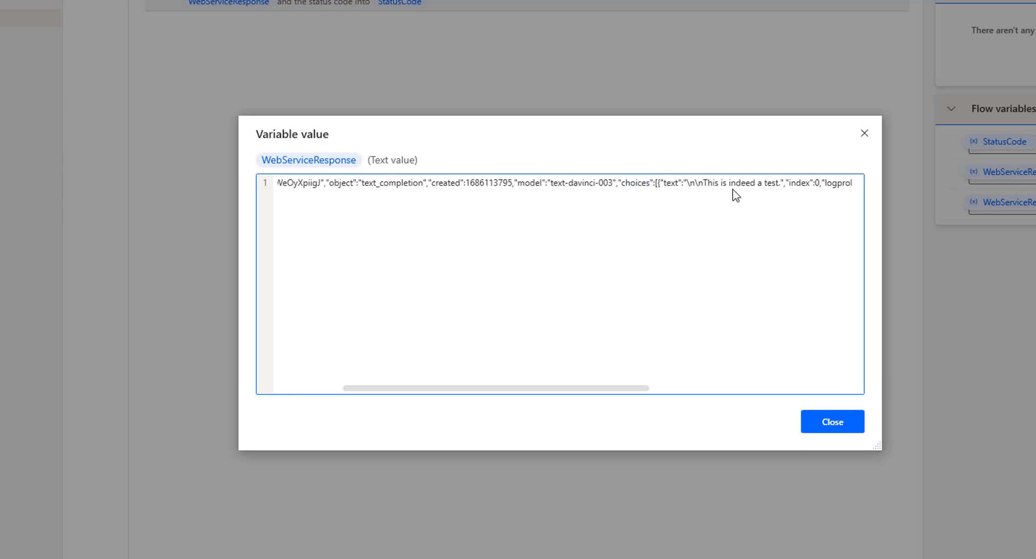
double_click(671, 184)
left_click_drag(703, 183, 778, 184)
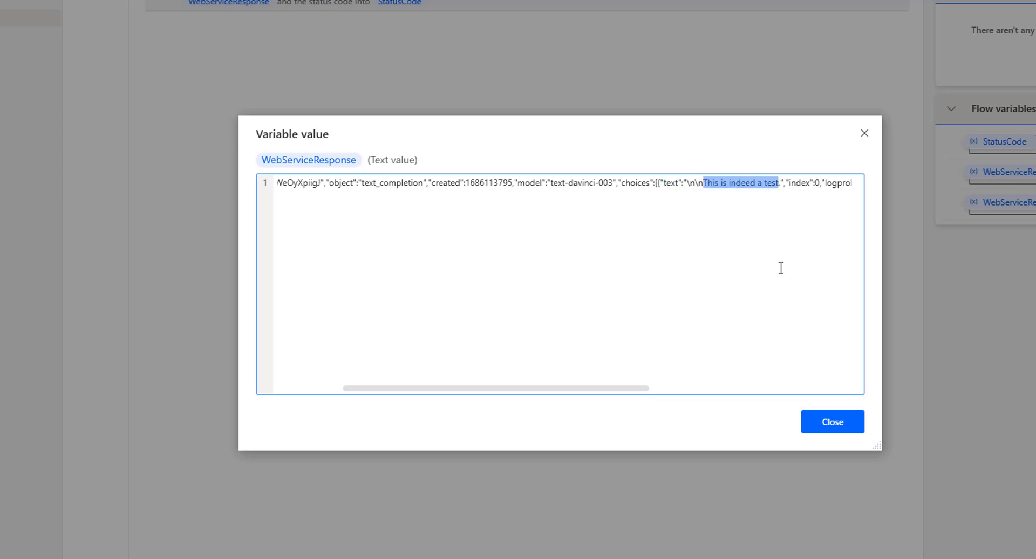
left_click(829, 423)
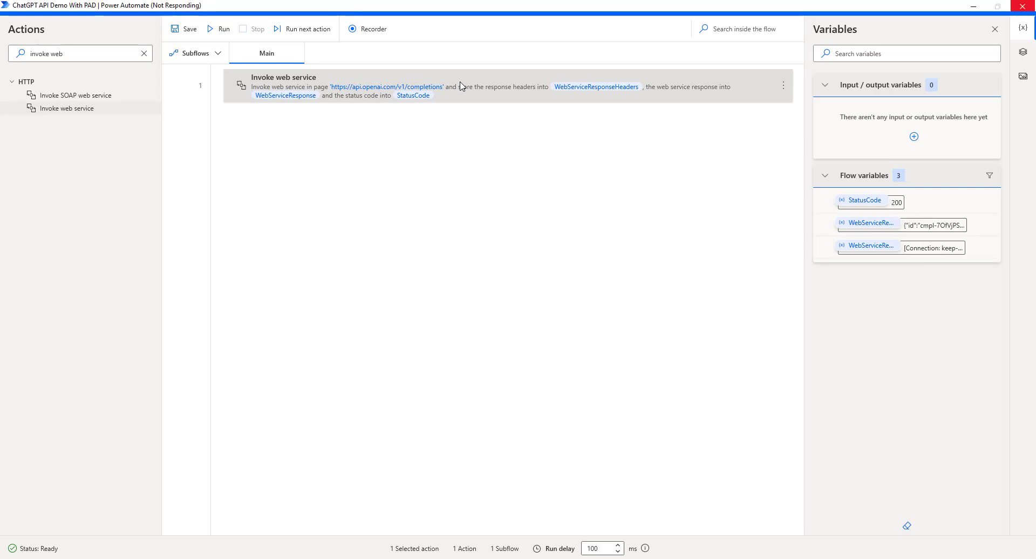
Search actions for 'input' and drop Display input dialog above Invoke web service.
left_click(144, 59)
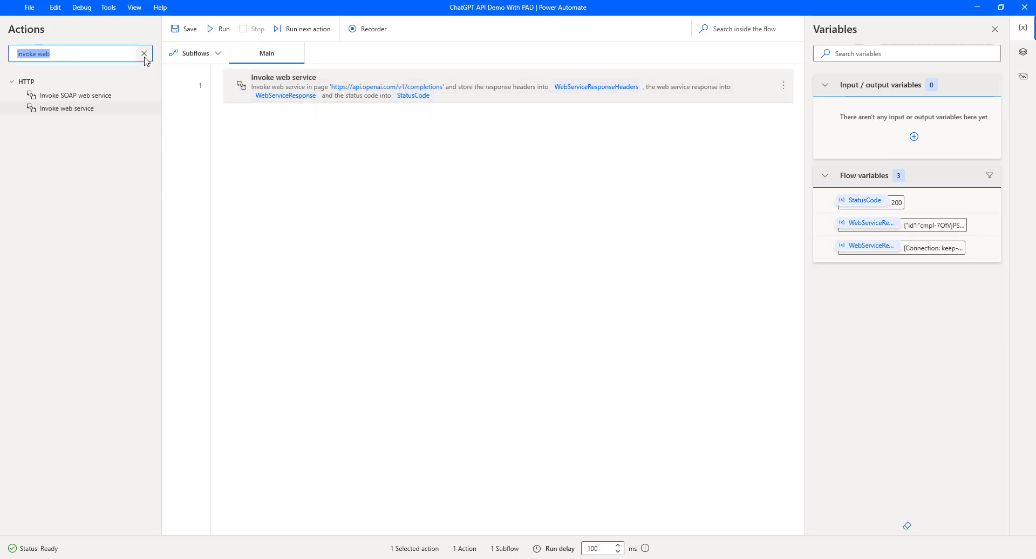
type("input")
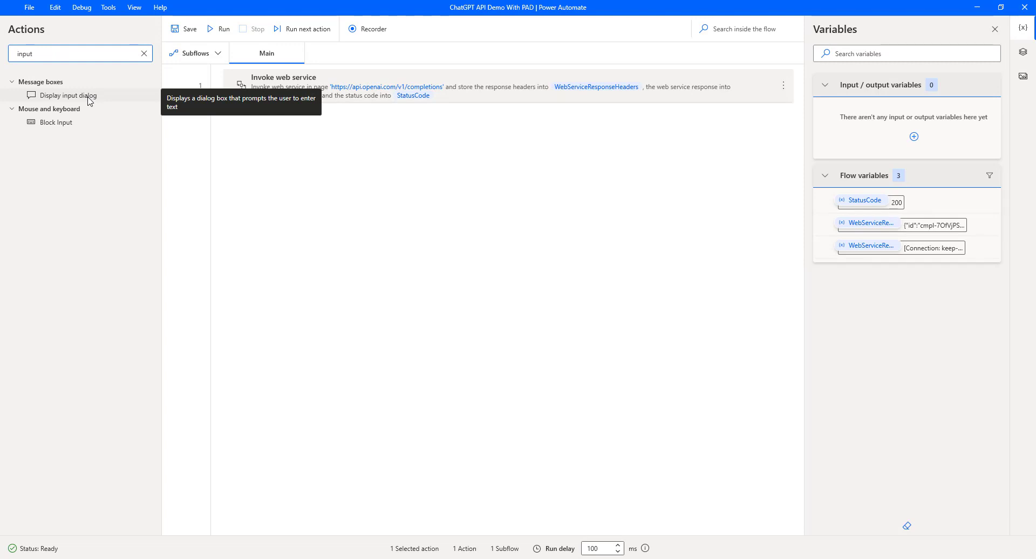
left_click_drag(88, 98, 285, 75)
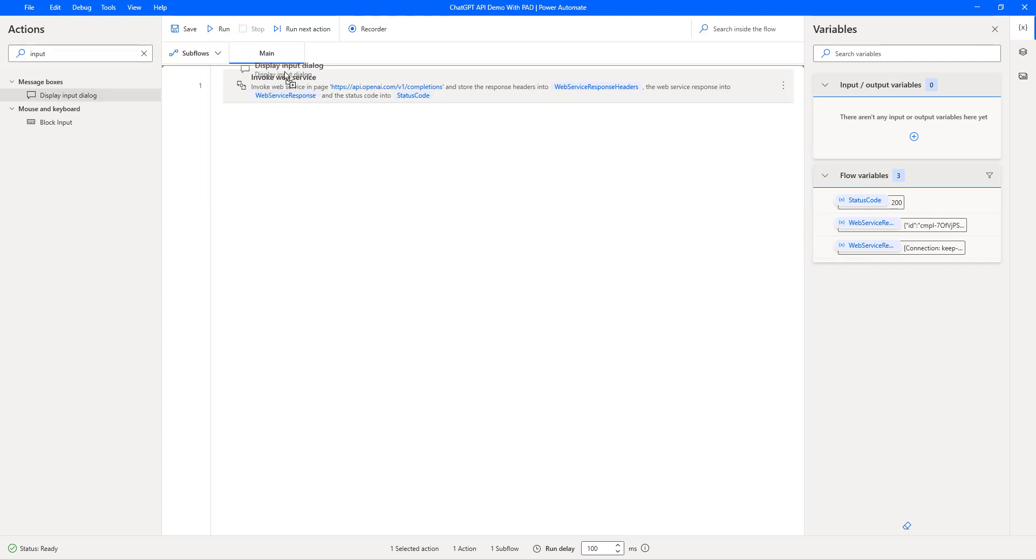
left_click_drag(286, 76, 286, 77)
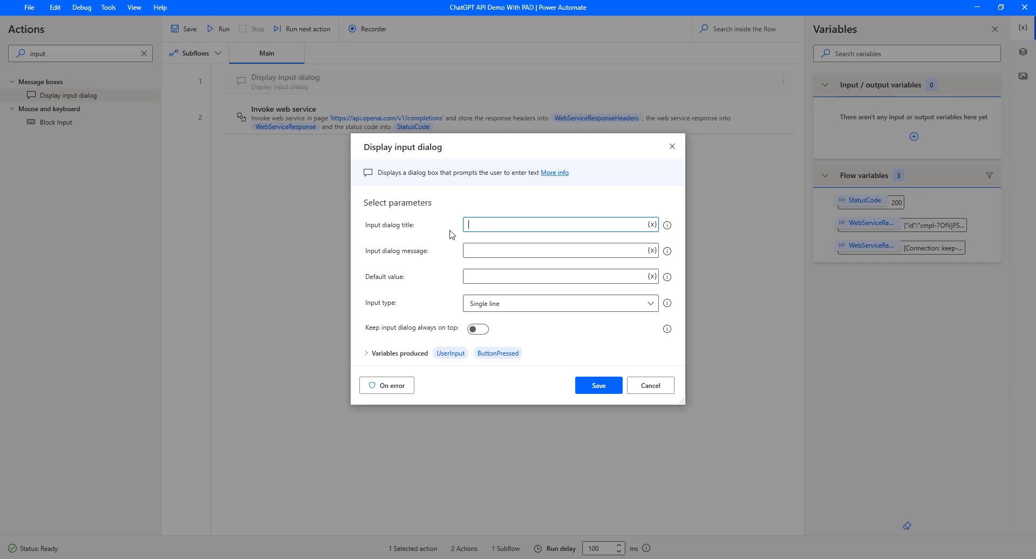
Title the dialog 'Ask your Query to ChatGPT', disable ButtonPressed, and save it.
type("Ask y")
type("ur Query to ChatGPT")
left_click(368, 355)
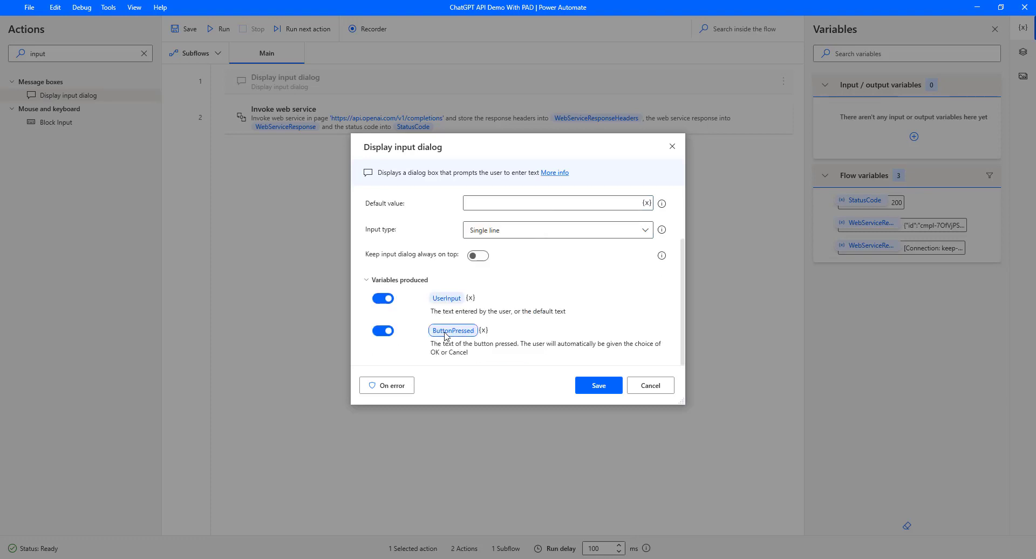
left_click(382, 331)
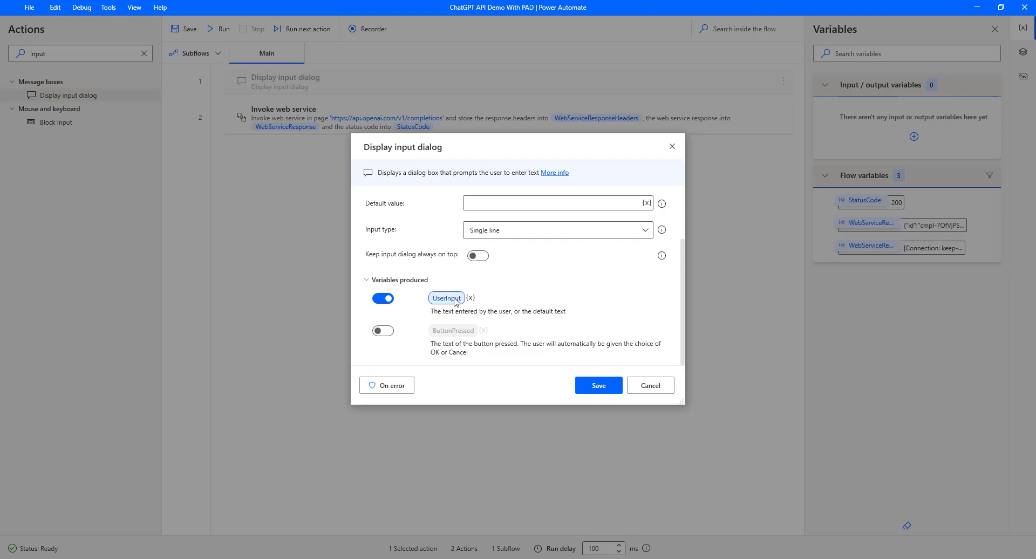
left_click(599, 385)
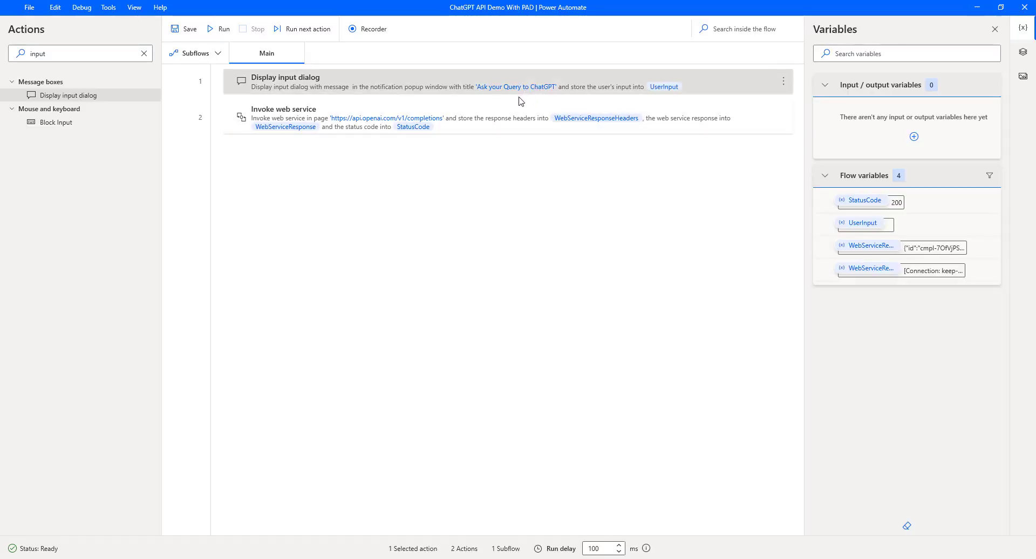
Replace the sample prompt in the web service request body with UserInput and save.
left_click(500, 131)
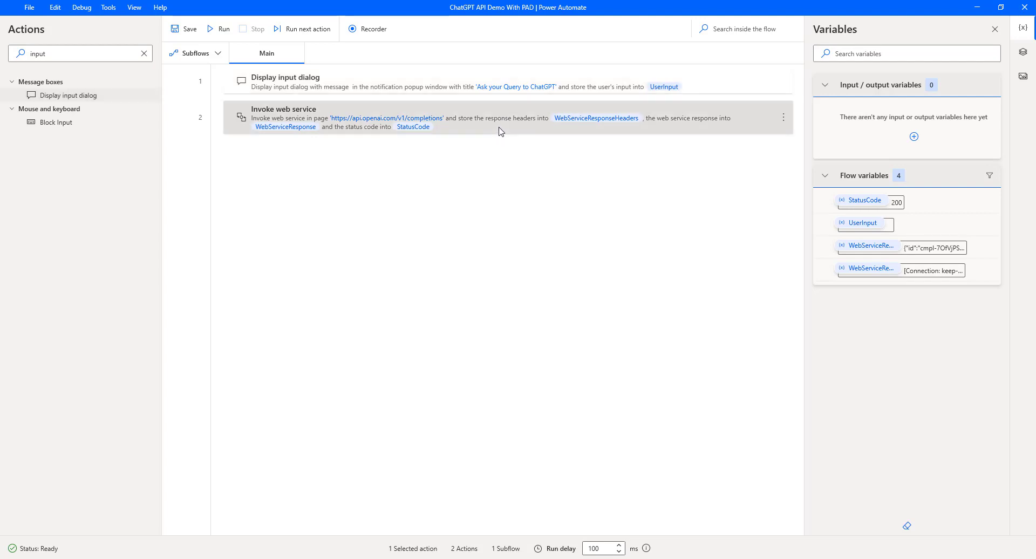
double_click(501, 131)
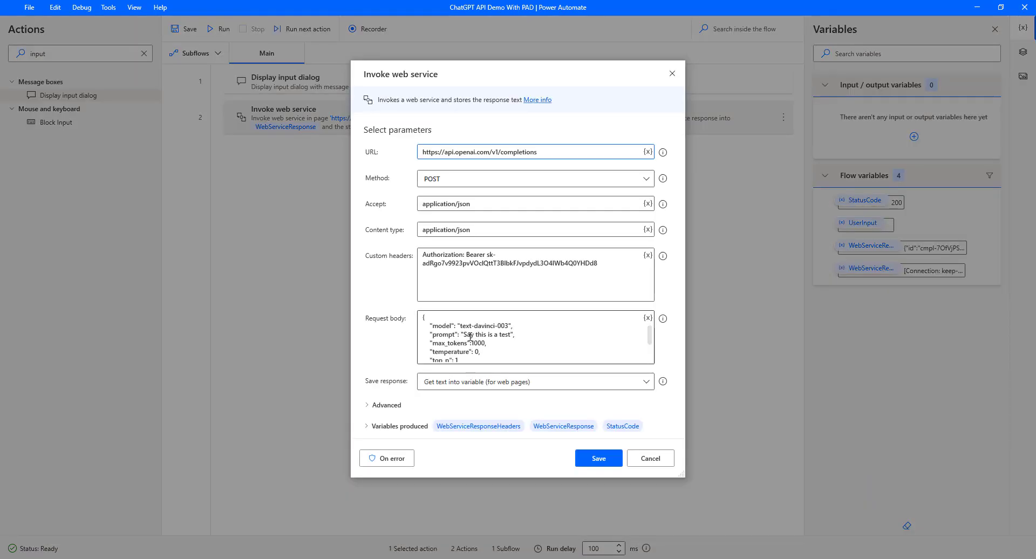
left_click_drag(465, 335, 509, 333)
key("BackSpace")
key("Delete")
left_click(647, 318)
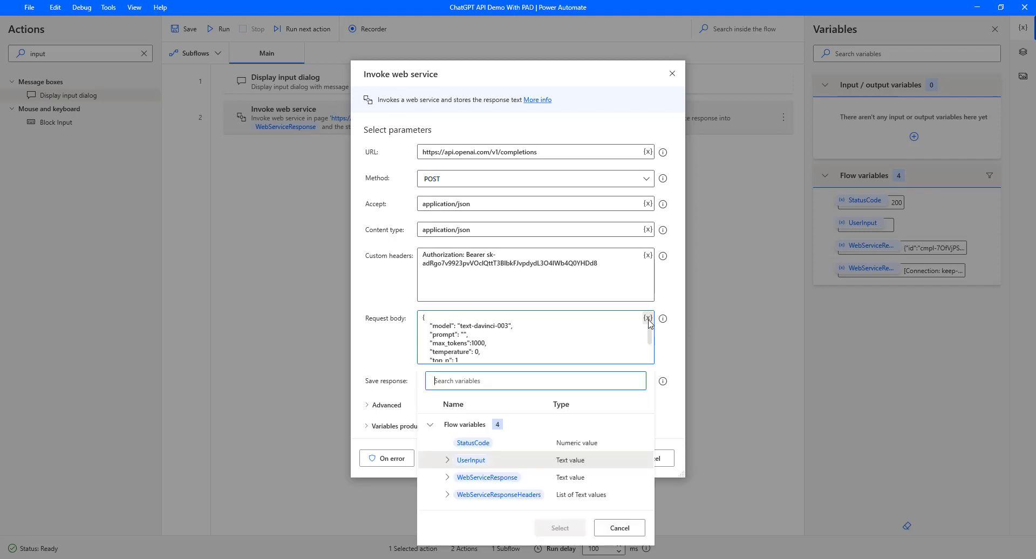
double_click(479, 460)
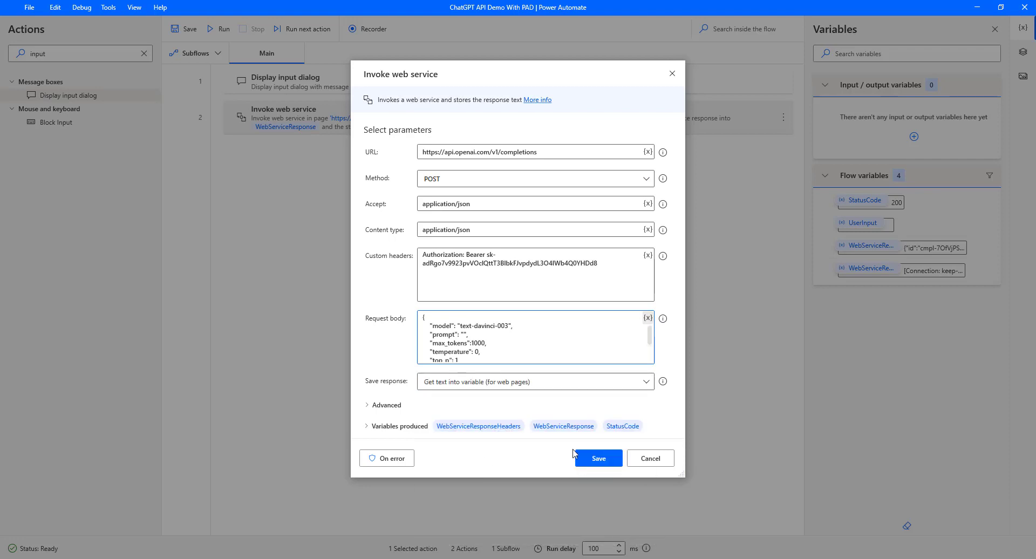
left_click(603, 463)
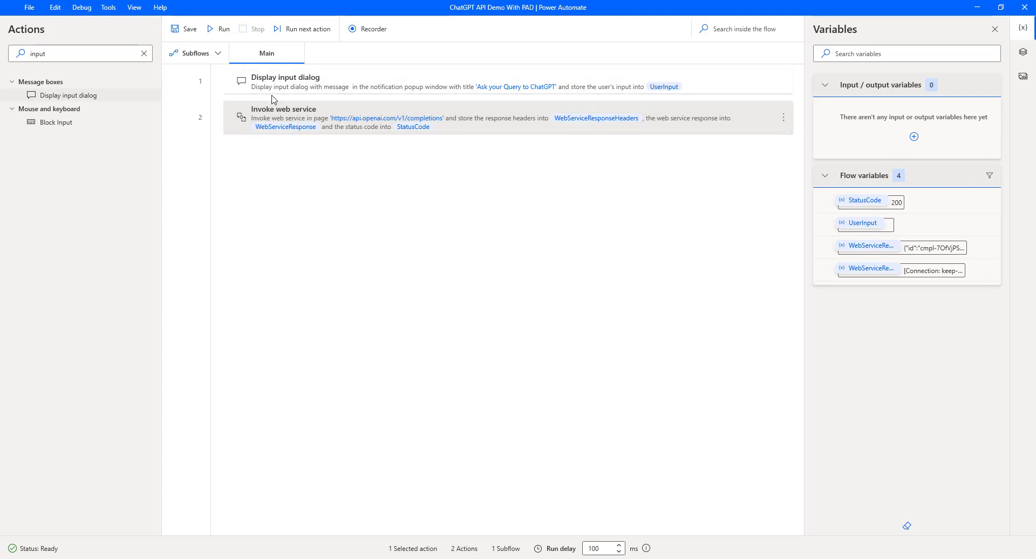
Add a Convert JSON to custom object action as step 3, converting %WebServiceResponse%.
left_click(146, 56)
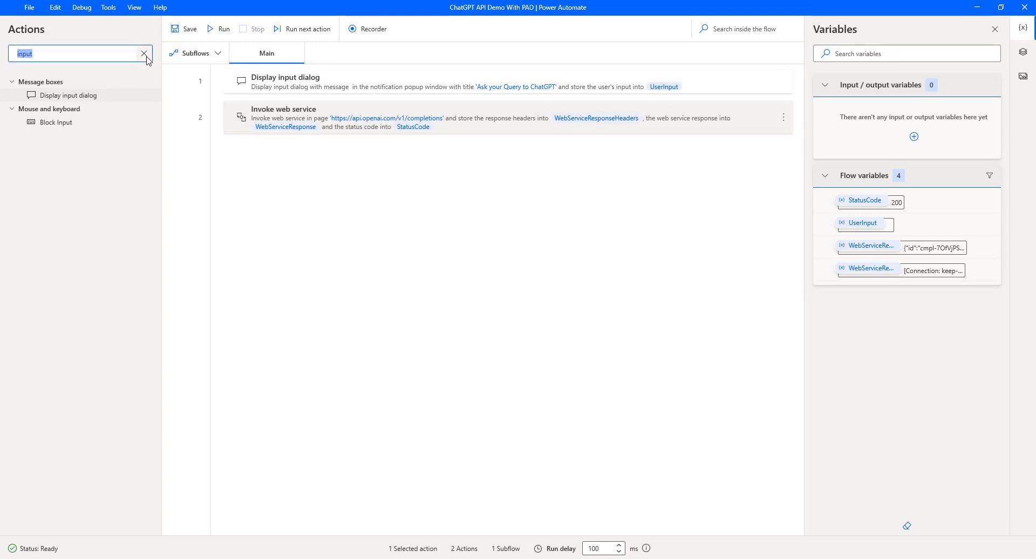
type("convert json")
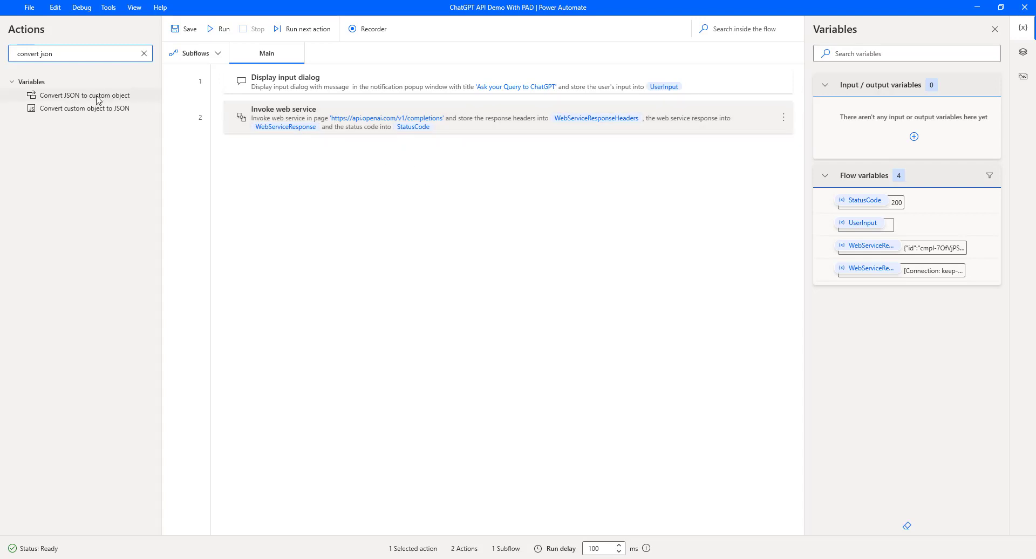
left_click_drag(97, 98, 270, 172)
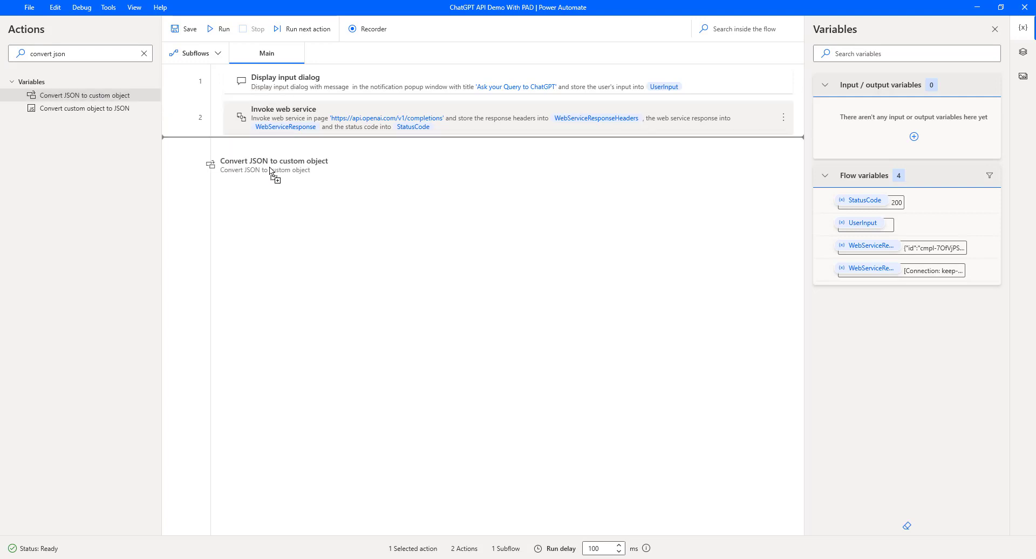
left_click_drag(269, 171, 269, 171)
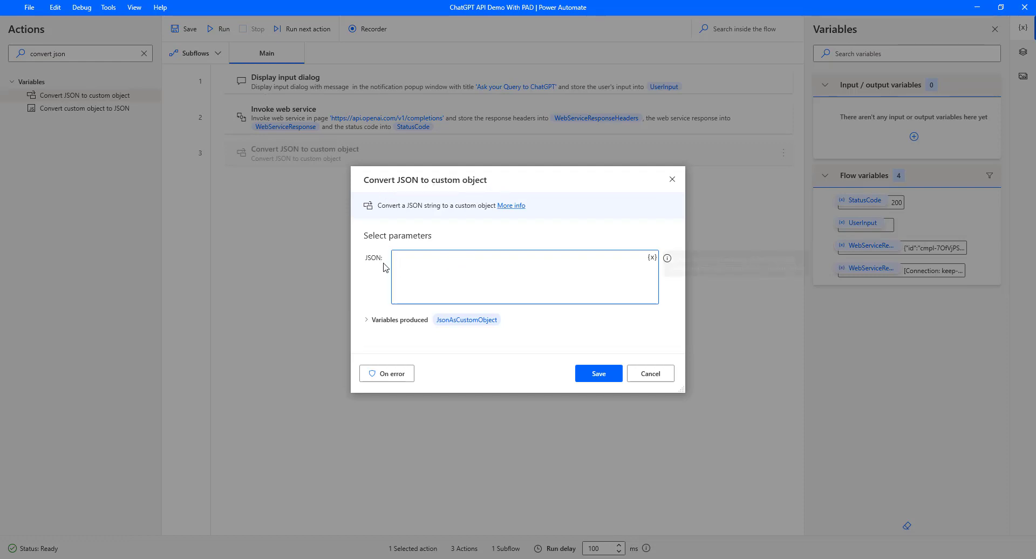
left_click(652, 258)
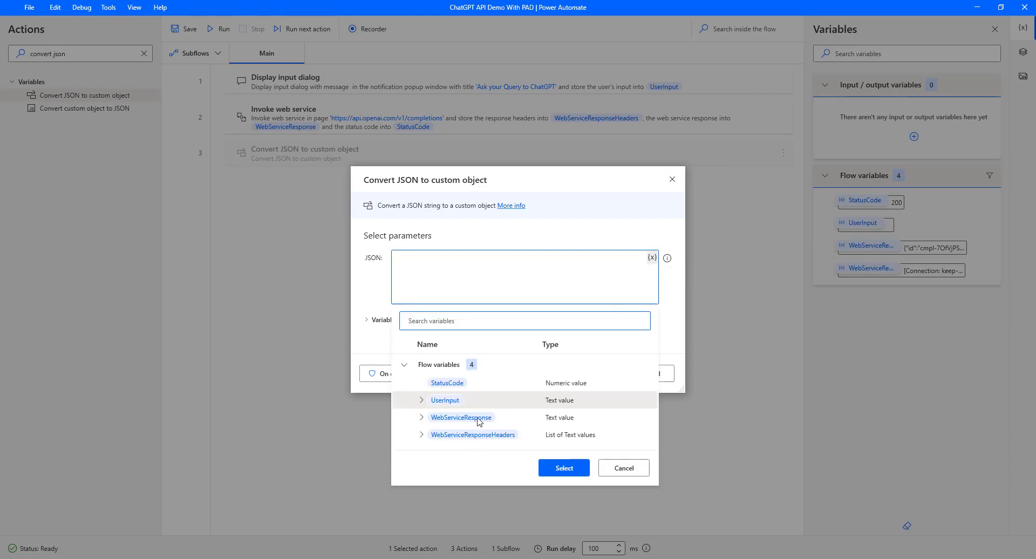
left_click(462, 417)
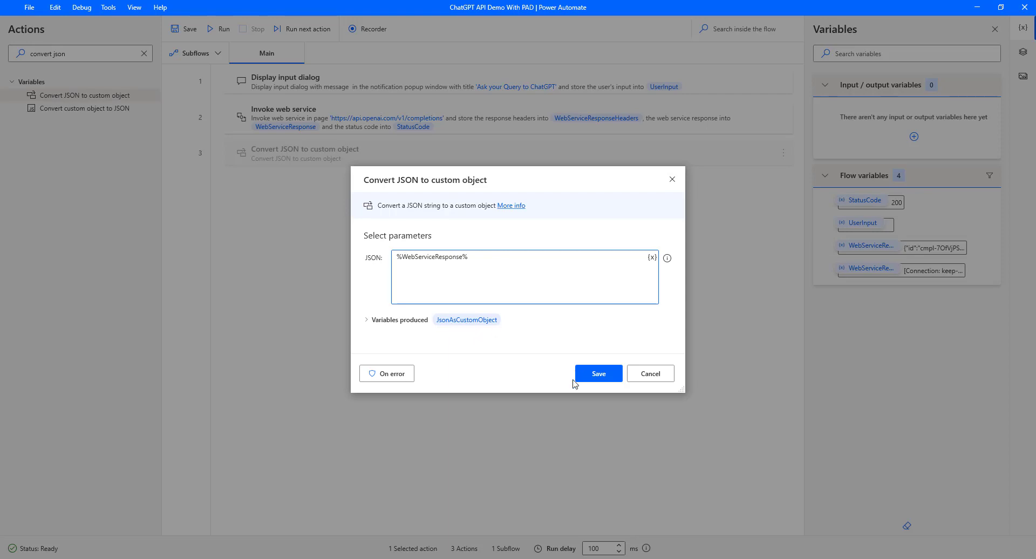
left_click(597, 377)
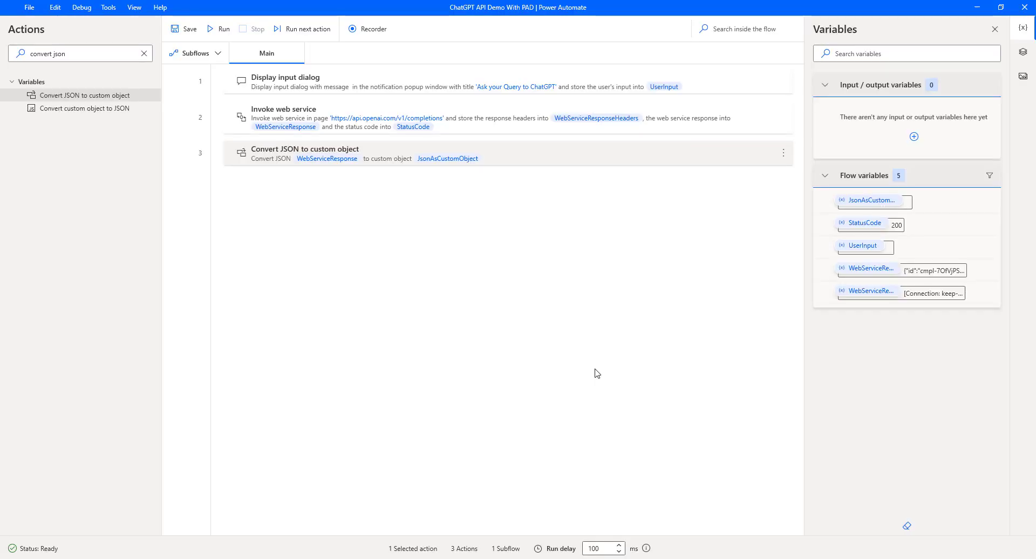
Add a Display message action as step 4 titled 'Chat GPT Respose'.
type("display messa")
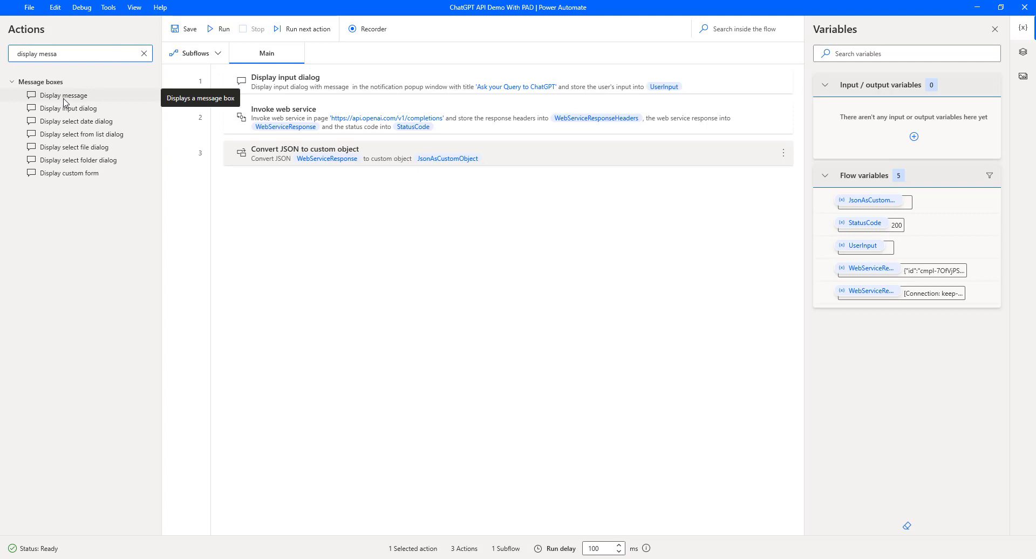
left_click_drag(64, 102, 276, 201)
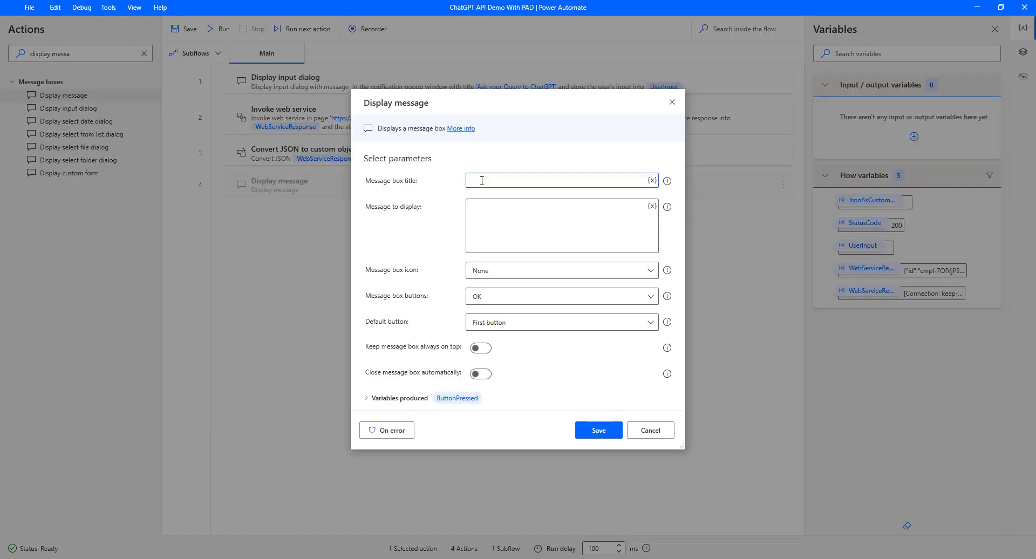
type("Chat GPT Respose")
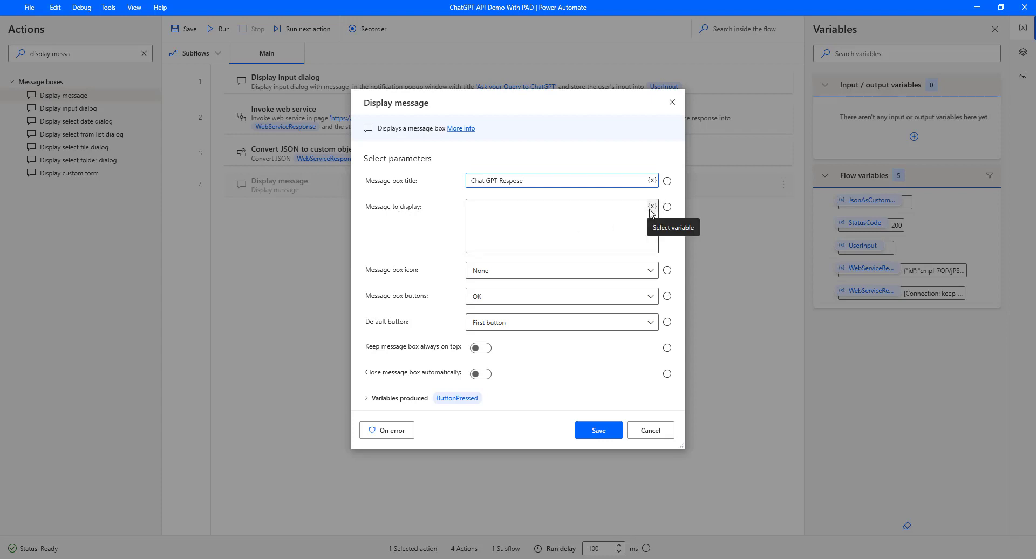
Set the message text to %JsonAsCustomObject% followed by ['choices'].
left_click_drag(468, 96, 616, 107)
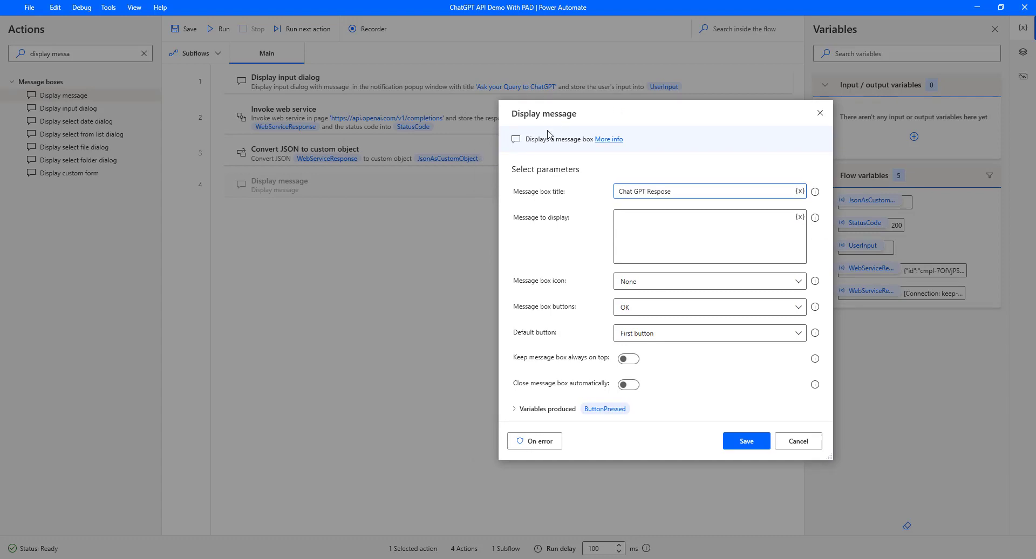
left_click(800, 217)
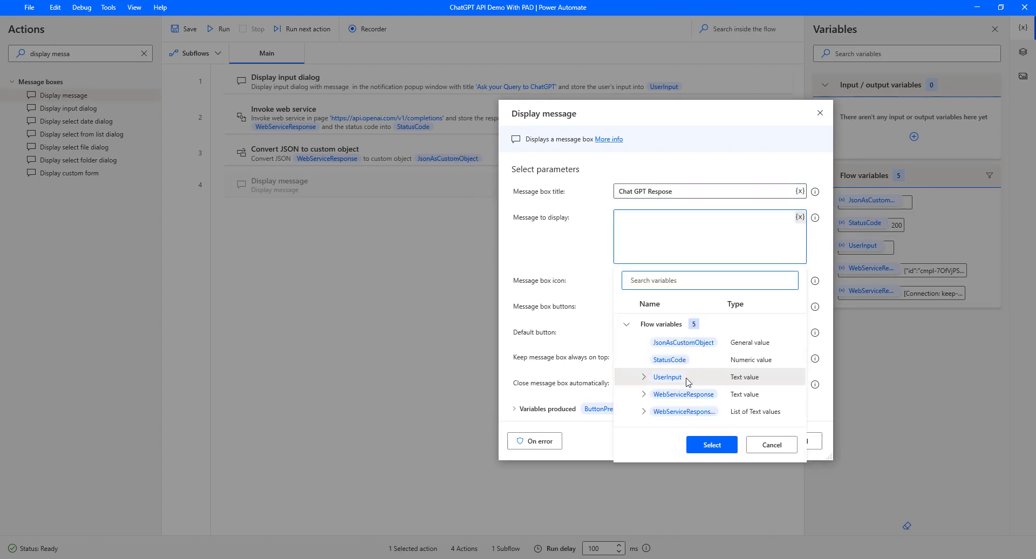
double_click(683, 342)
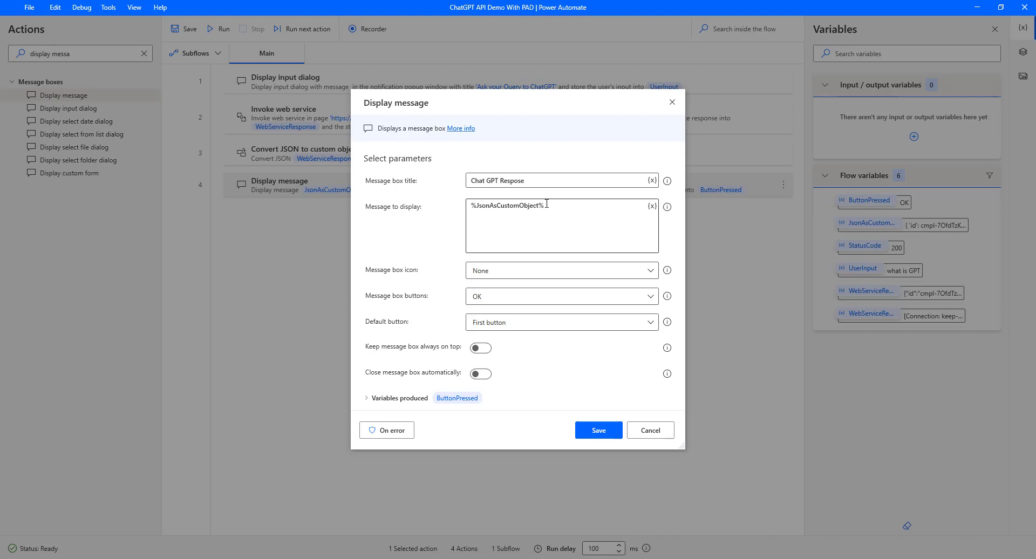
left_click(553, 234)
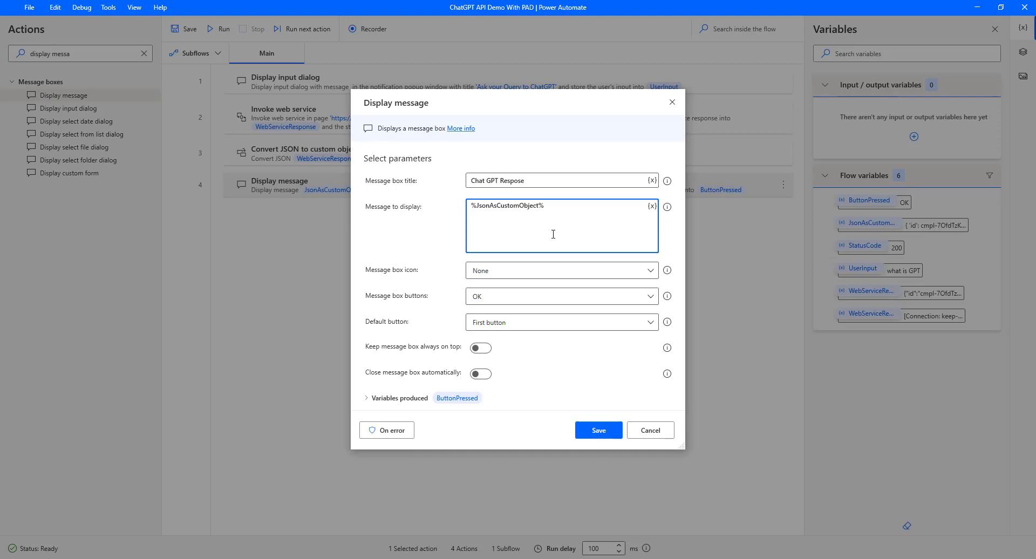
type("['choices']")
Look up the n: 1 setting among the API parameters in the Notepad notes.
key("alt+Tab")
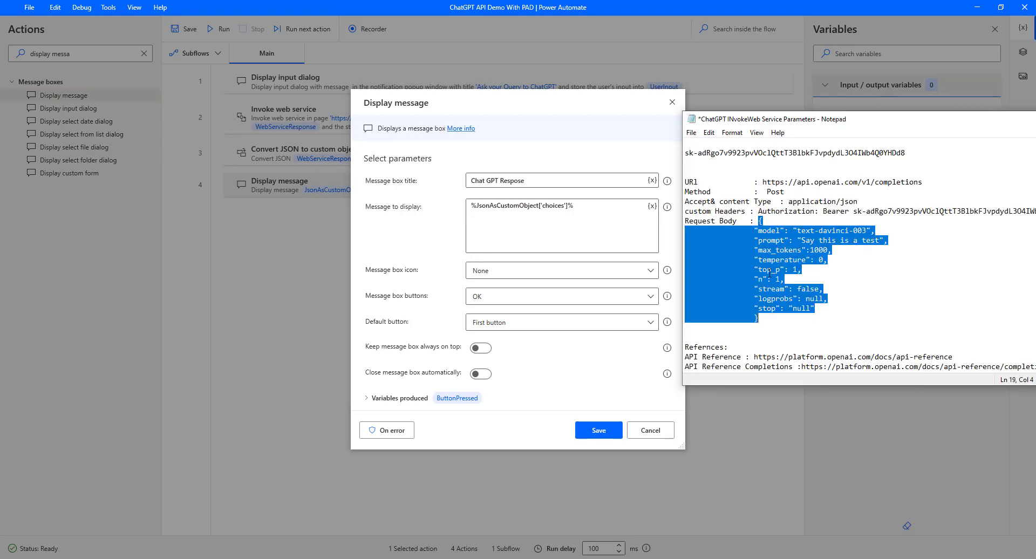
left_click(767, 281)
double_click(759, 279)
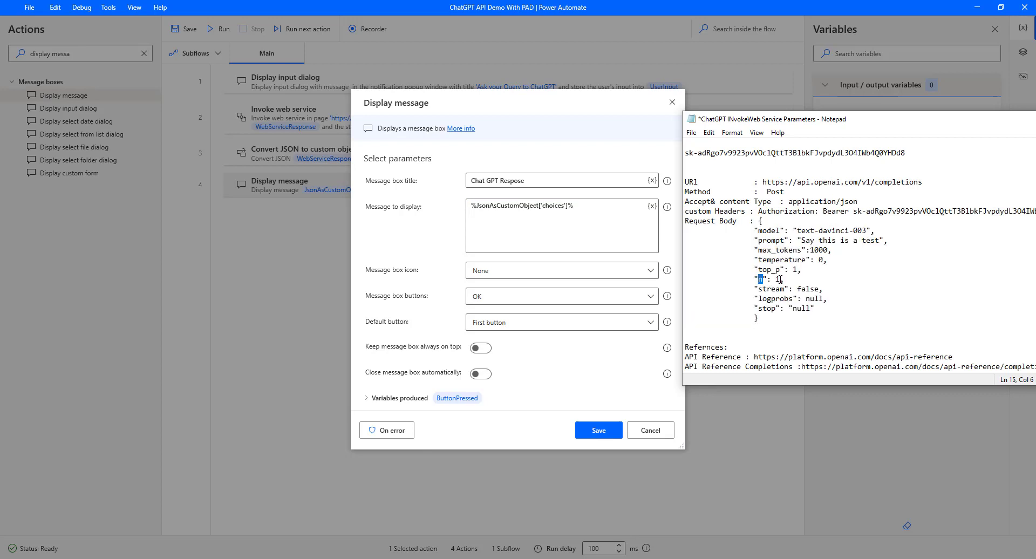
left_click(780, 279, "shift")
Extend the message expression to %JsonAsCustomObject['choices'][0].text% and save the step.
left_click(567, 205)
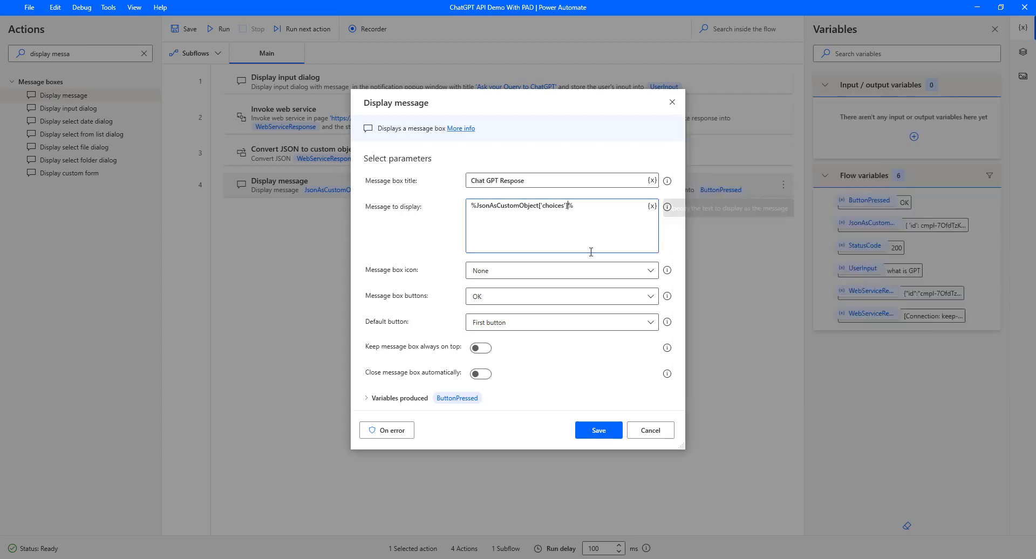
type("[0")
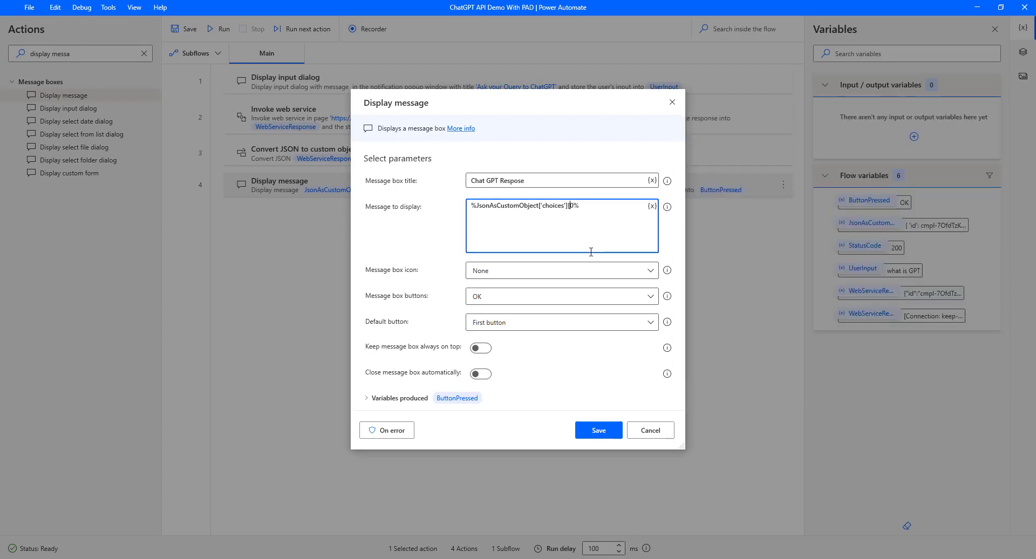
type("]")
type(".text")
double_click(552, 205)
left_click(571, 206)
left_click_drag(570, 206, 573, 207)
double_click(583, 207)
left_click(608, 431)
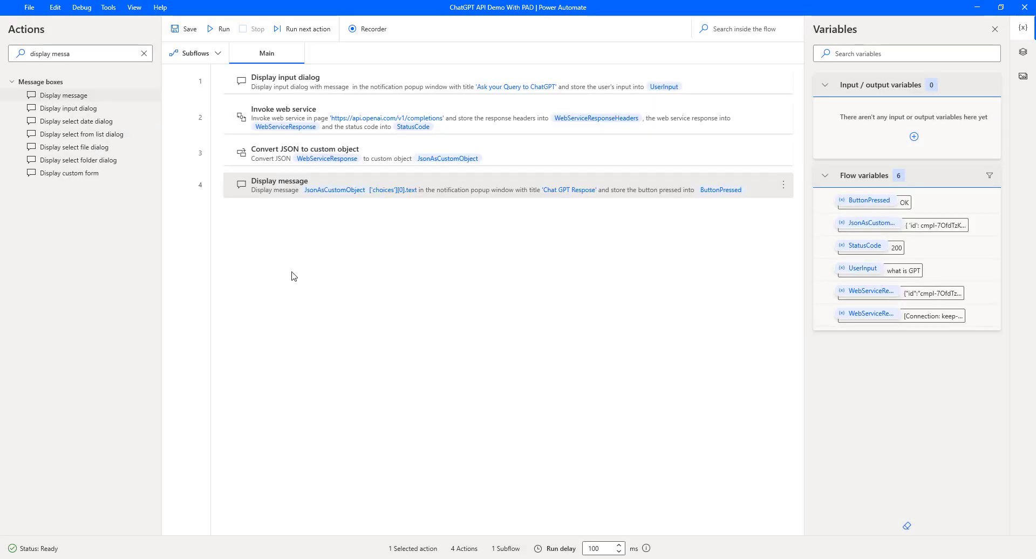
Run the flow with the question 'What is Power Automate Desktop' and await the answer.
left_click(212, 34)
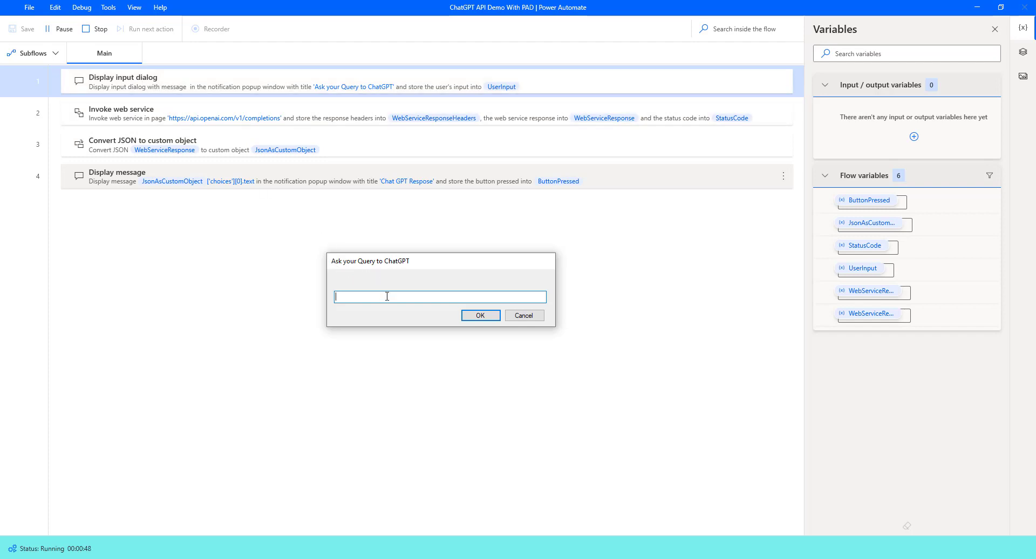
type("What is Power Automate Desktop")
left_click(480, 317)
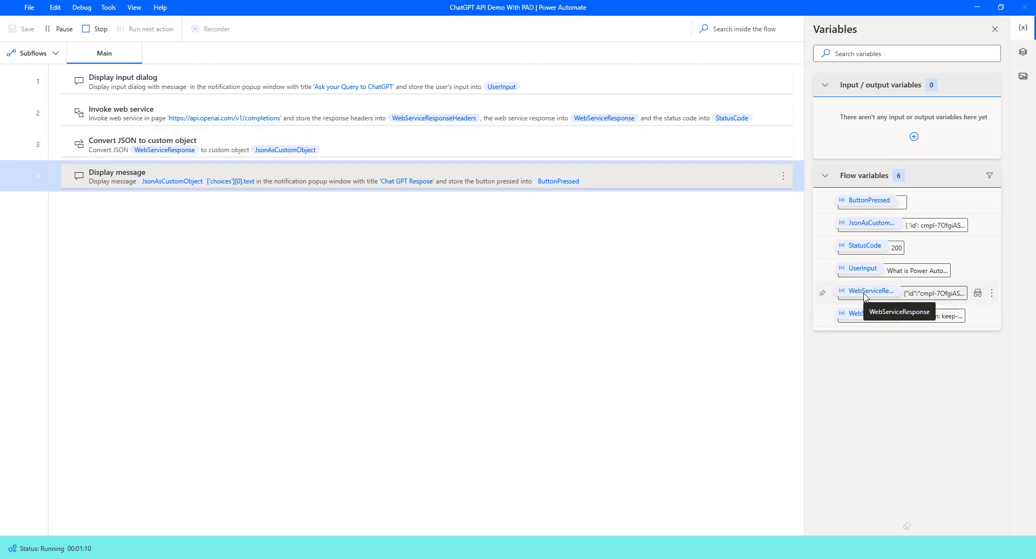
key("Return")
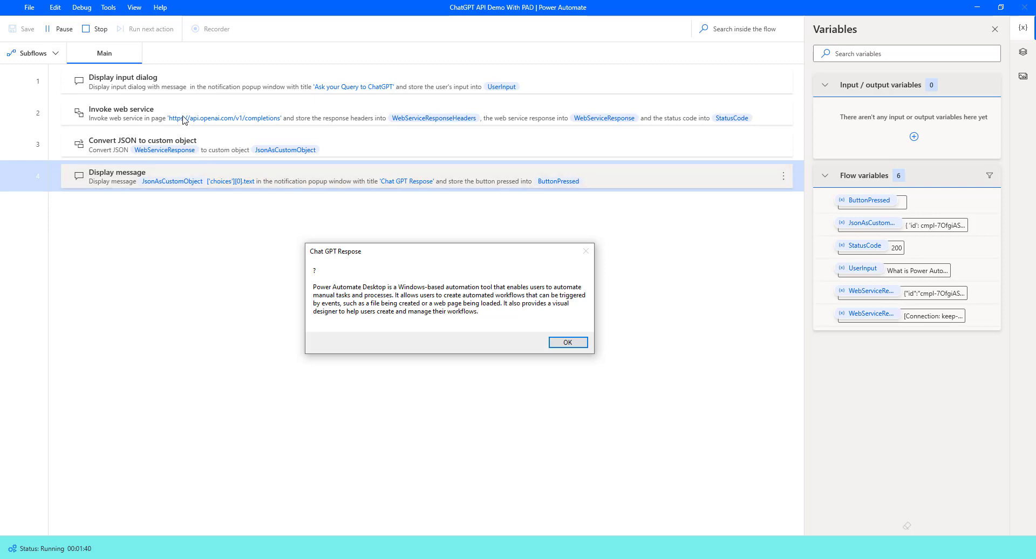
Dismiss the Chat GPT Respose message and bring the flow designer in front of Notepad.
left_click(567, 343)
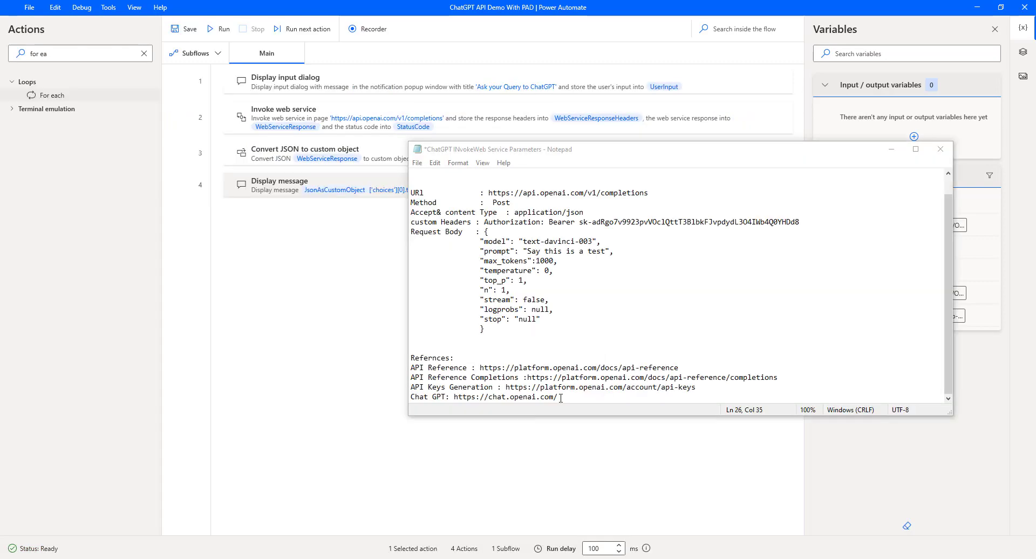
left_click(520, 456)
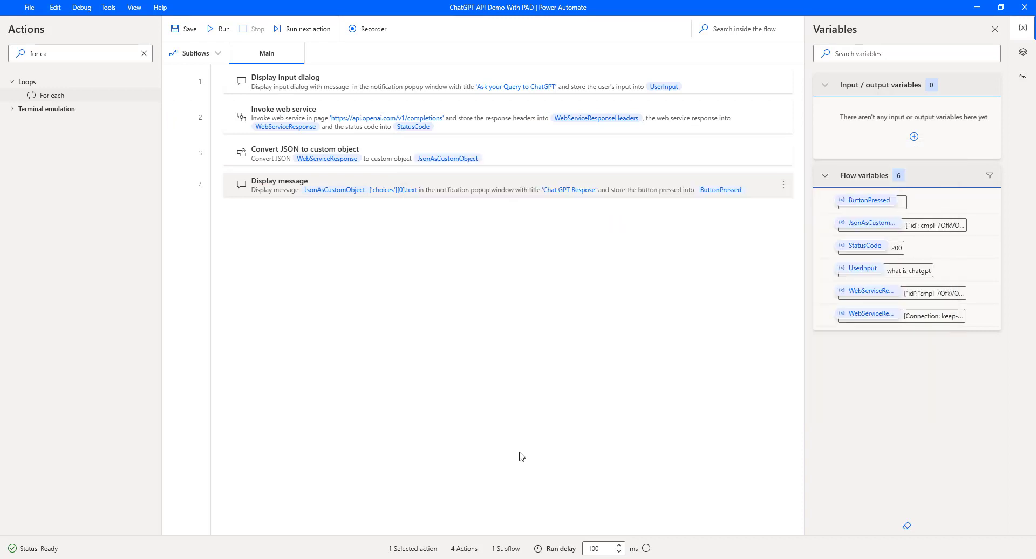